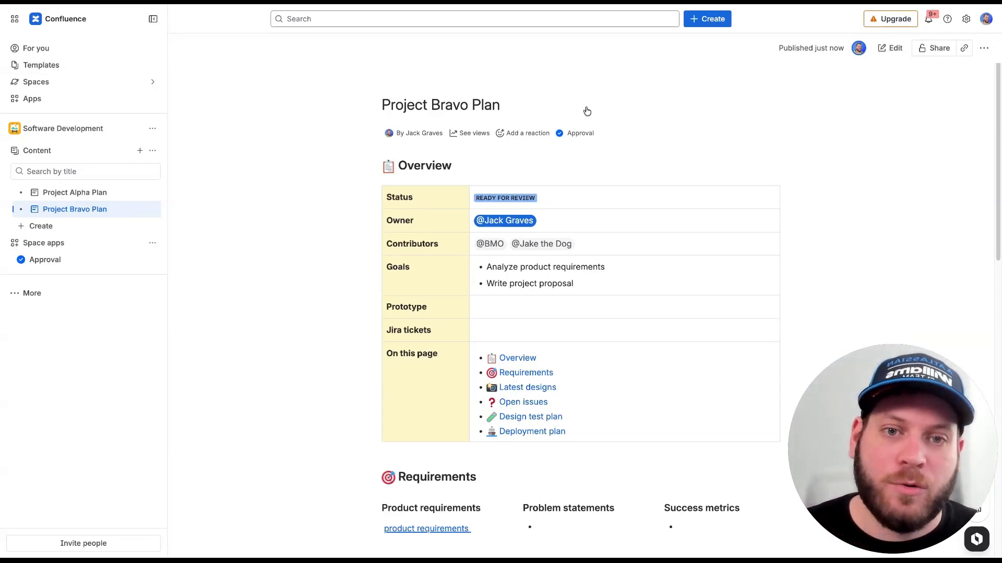
Select the first three recent users as approvers for the Project Bravo Plan page.
left_click(578, 133)
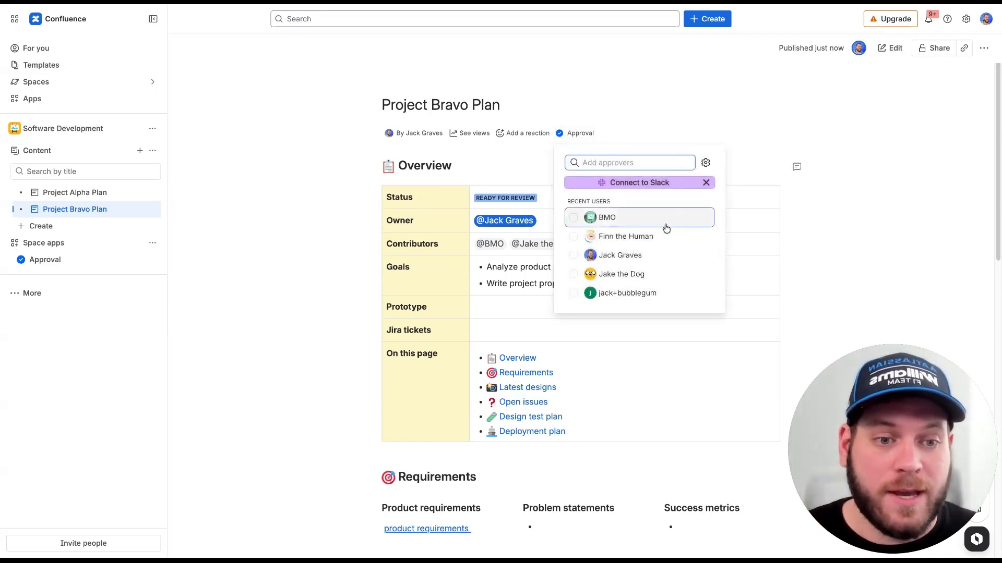
left_click(612, 219)
left_click(592, 271)
left_click(594, 290)
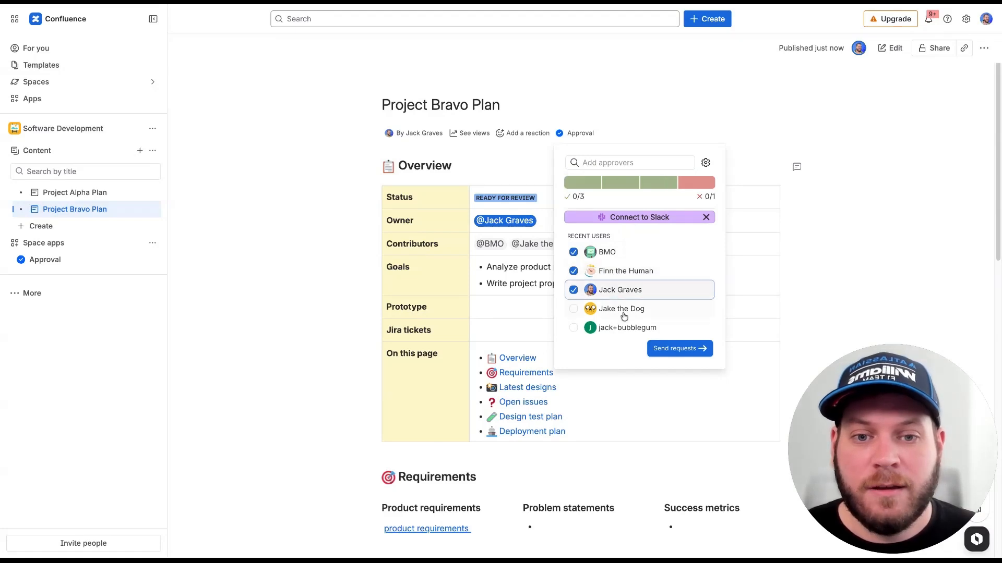
Set the approval's minimum approvers to 1 and expiry to "A month after Approval", and send the requests.
left_click(706, 162)
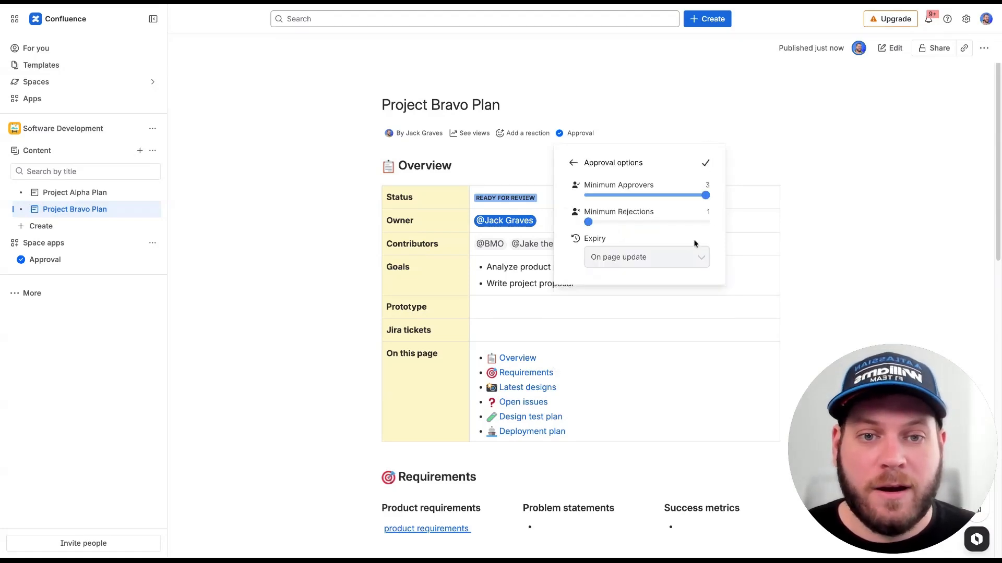
left_click_drag(707, 199, 575, 201)
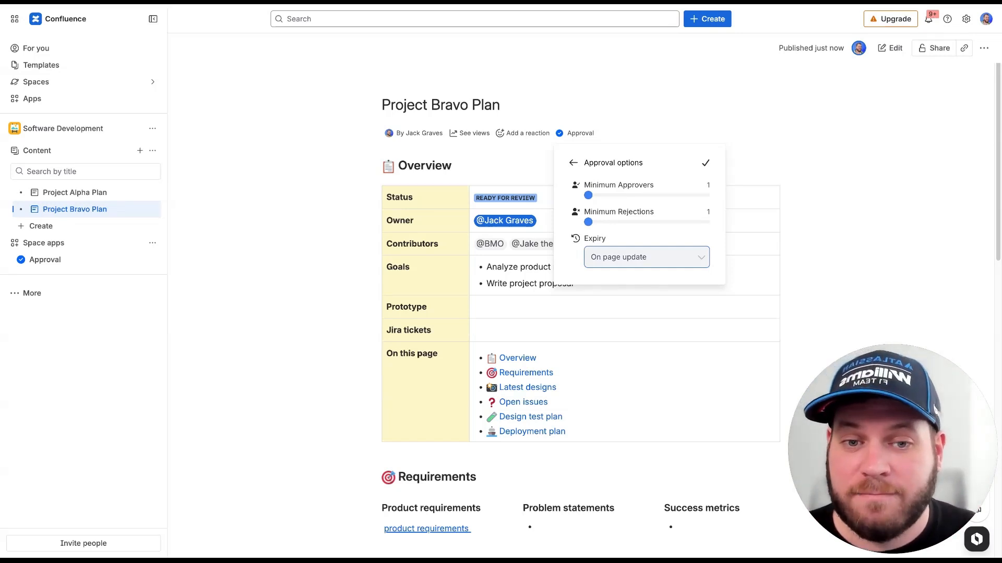
left_click(593, 137)
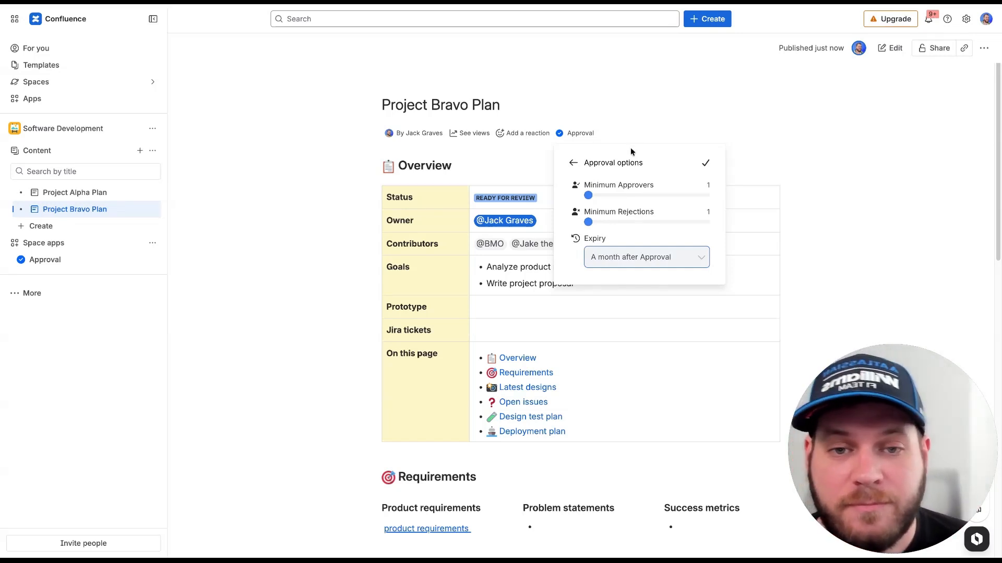
left_click(705, 163)
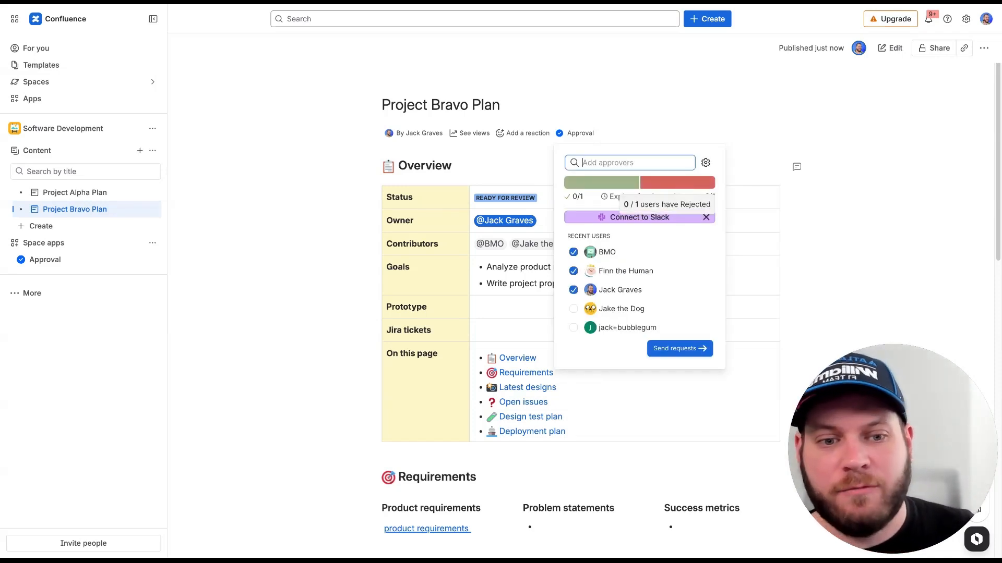
left_click(679, 349)
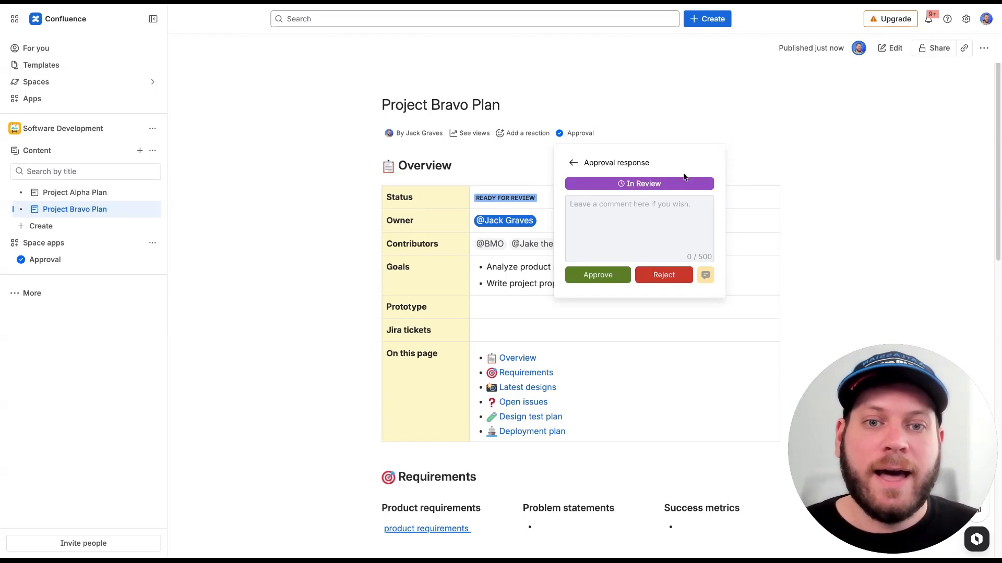
Respond to the pending approval request by approving the page with the comment "This is great work!".
left_click(573, 163)
mouse_move(595, 178)
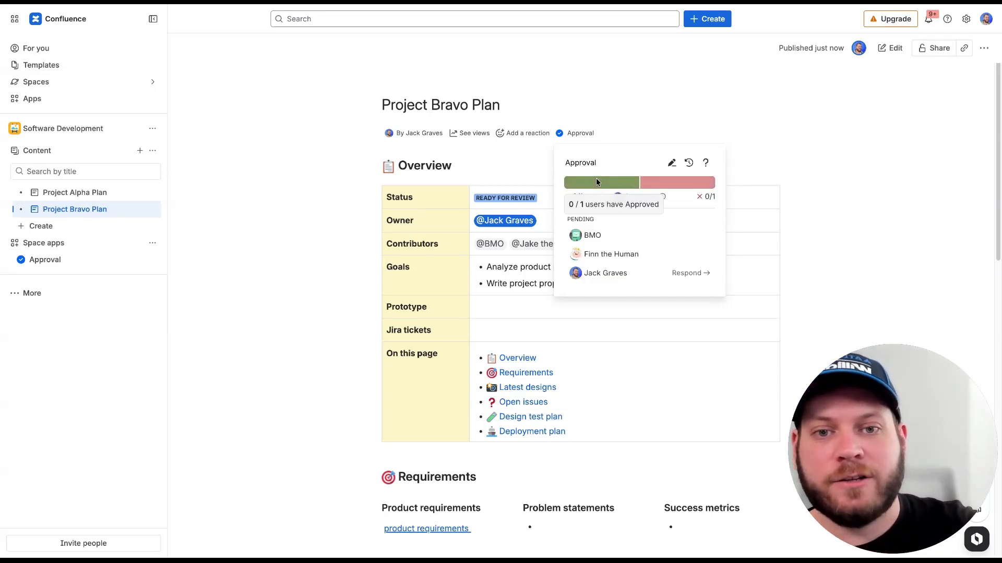
left_click(661, 138)
mouse_move(584, 139)
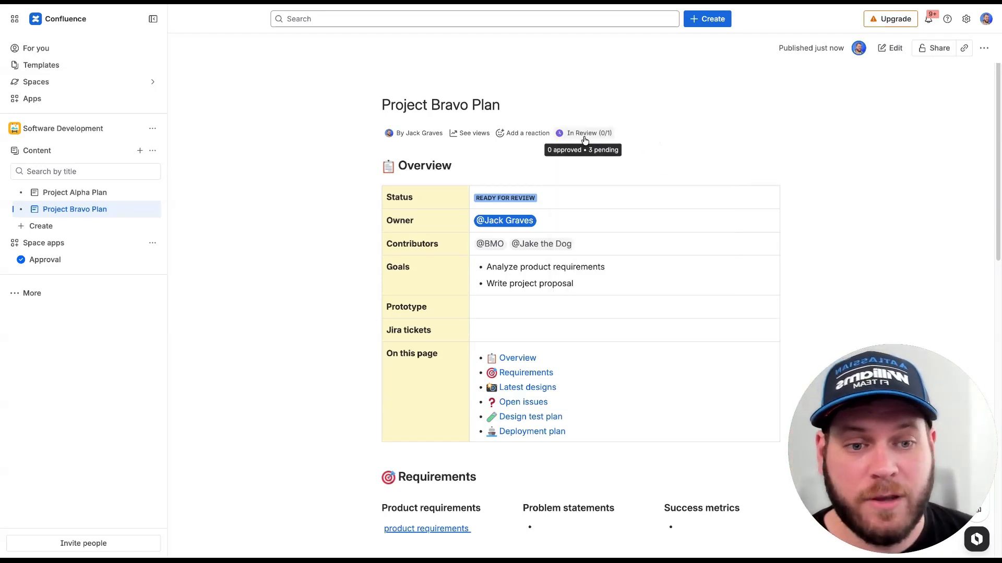
left_click(584, 138)
left_click(591, 209)
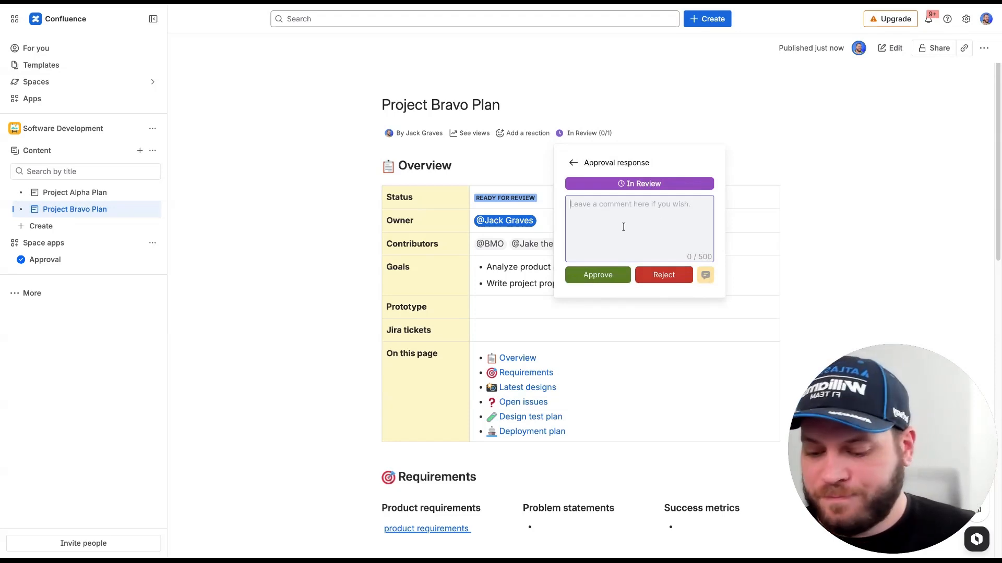
type("This is great work!")
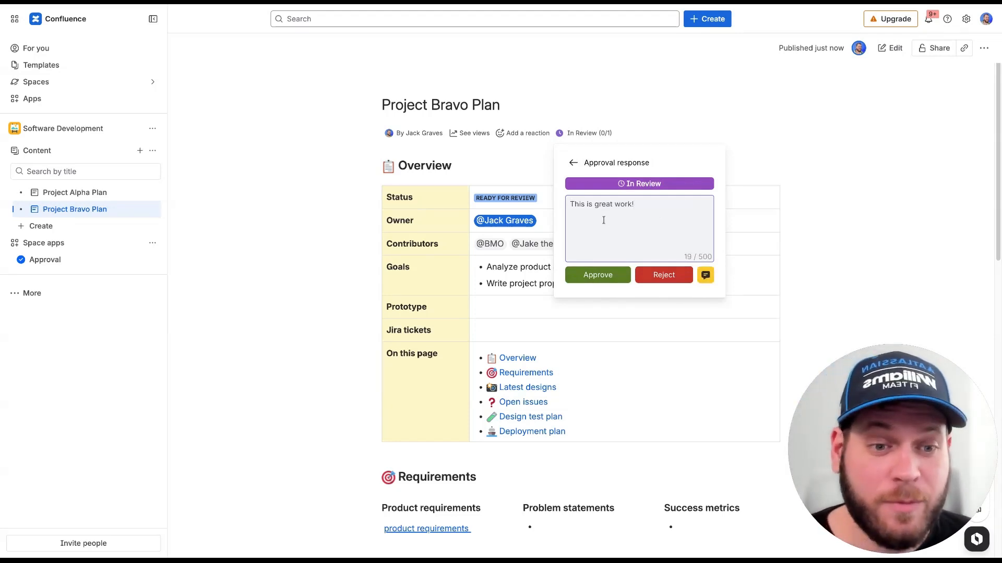
left_click(608, 274)
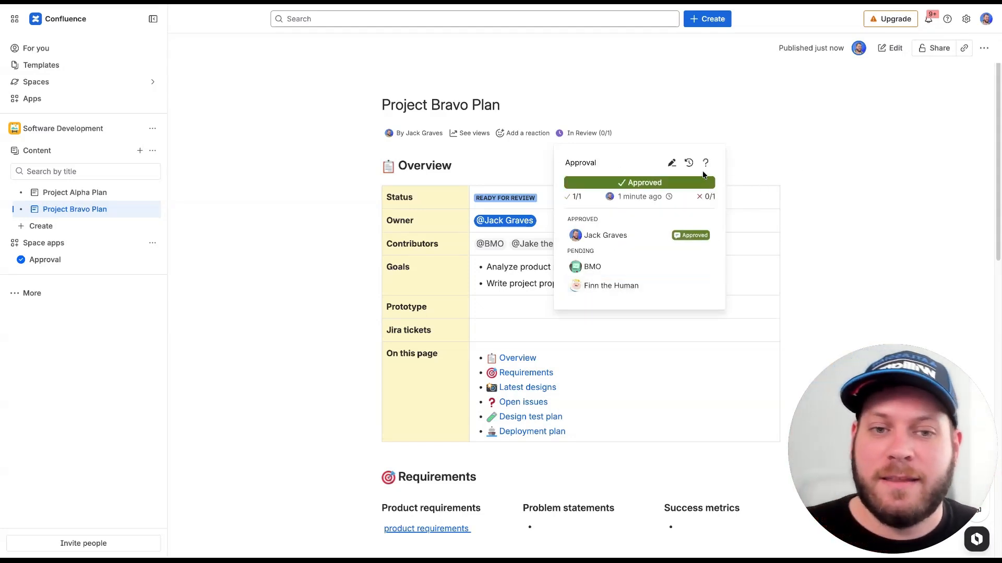
Review the submitted approval response with its comment and examine the approval history of Version 1.
mouse_move(625, 183)
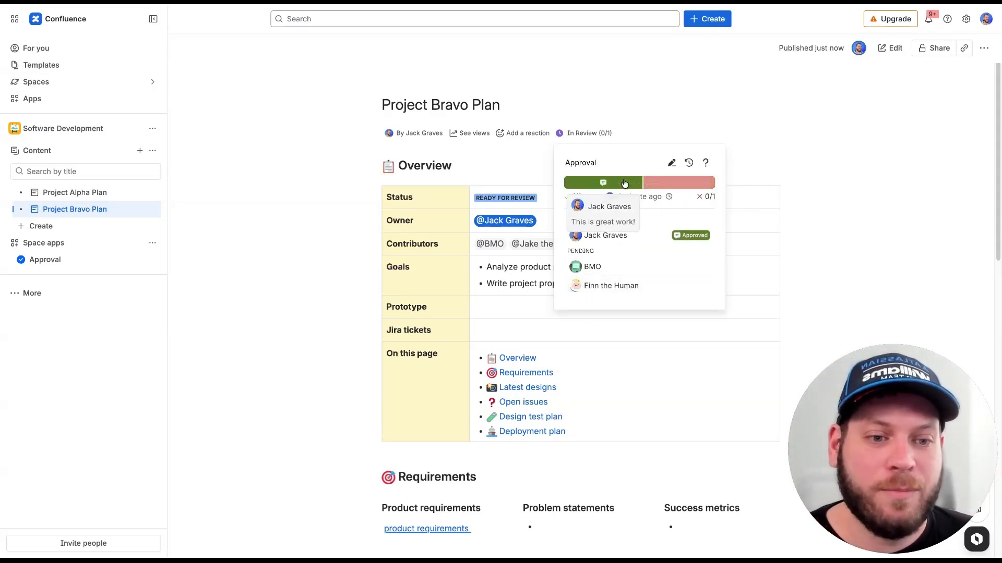
left_click(607, 234)
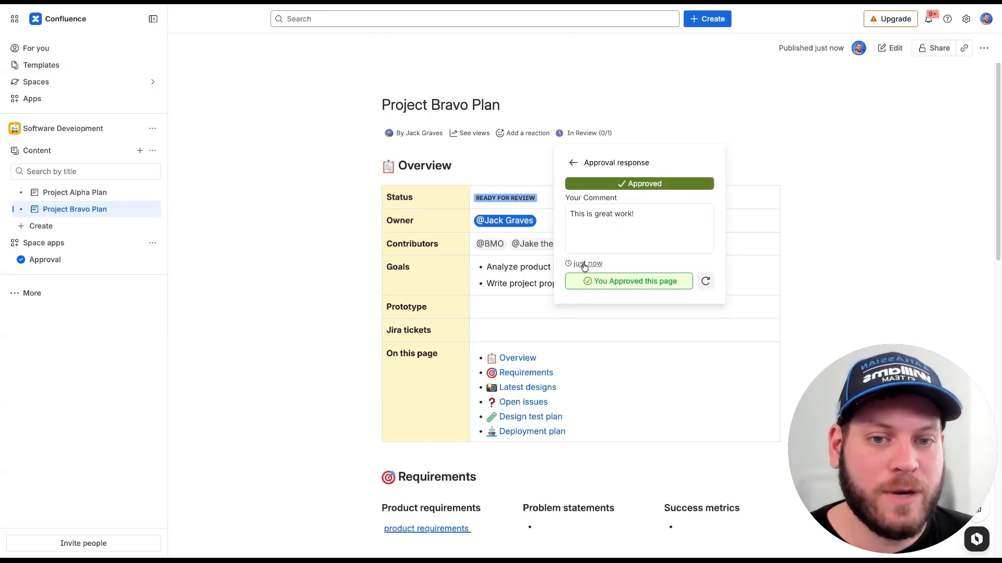
left_click(576, 169)
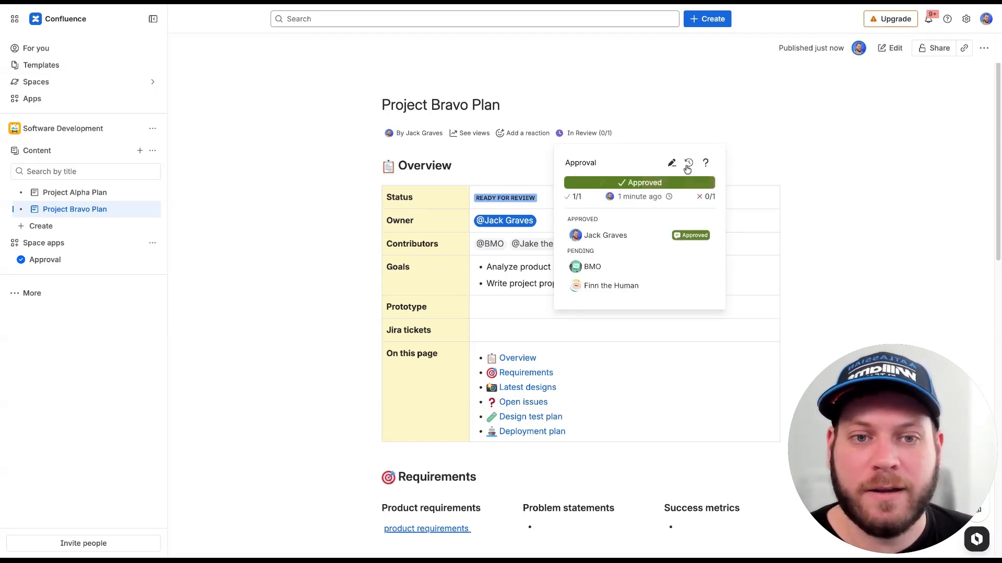
left_click(687, 163)
left_click(647, 197)
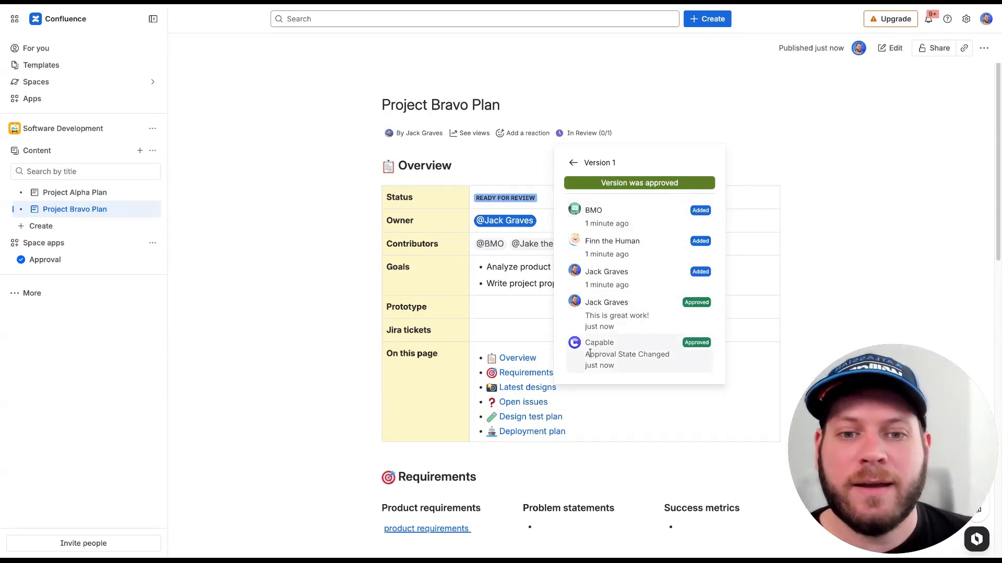
left_click_drag(590, 353, 668, 359)
left_click(668, 361)
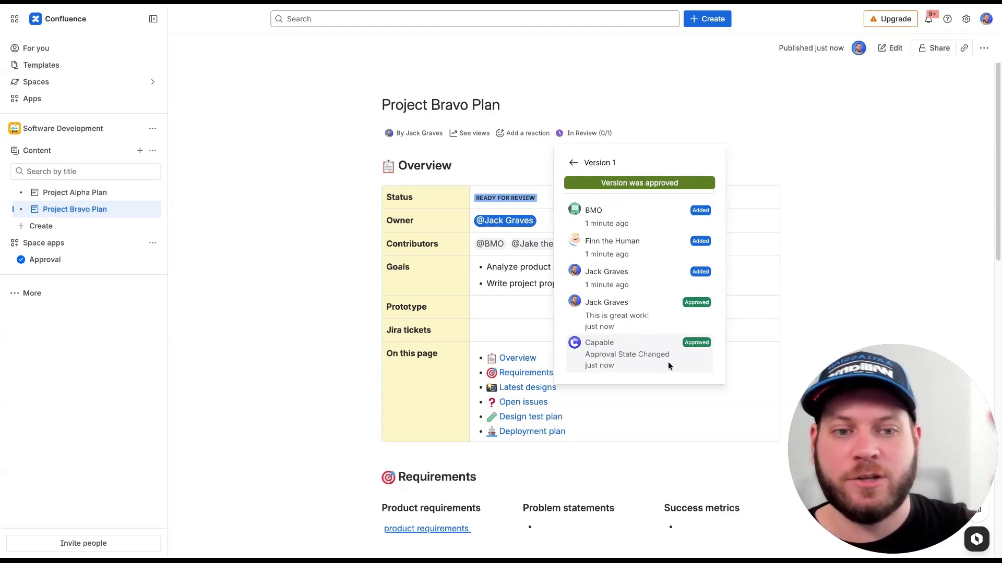
left_click(573, 163)
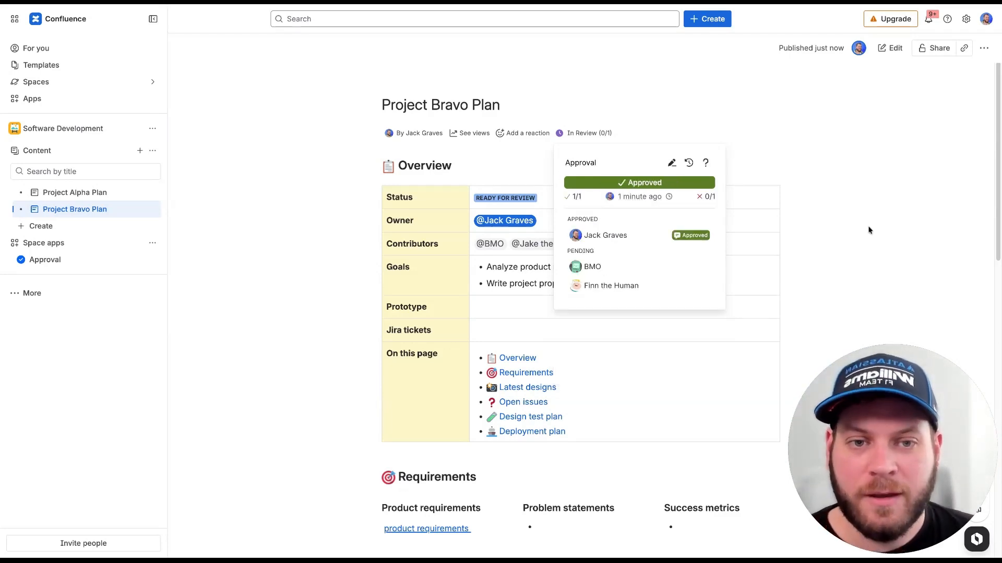
Open the page for editing and insert an Approval macro (Capable) in Banner display mode above the Overview heading.
left_click(890, 48)
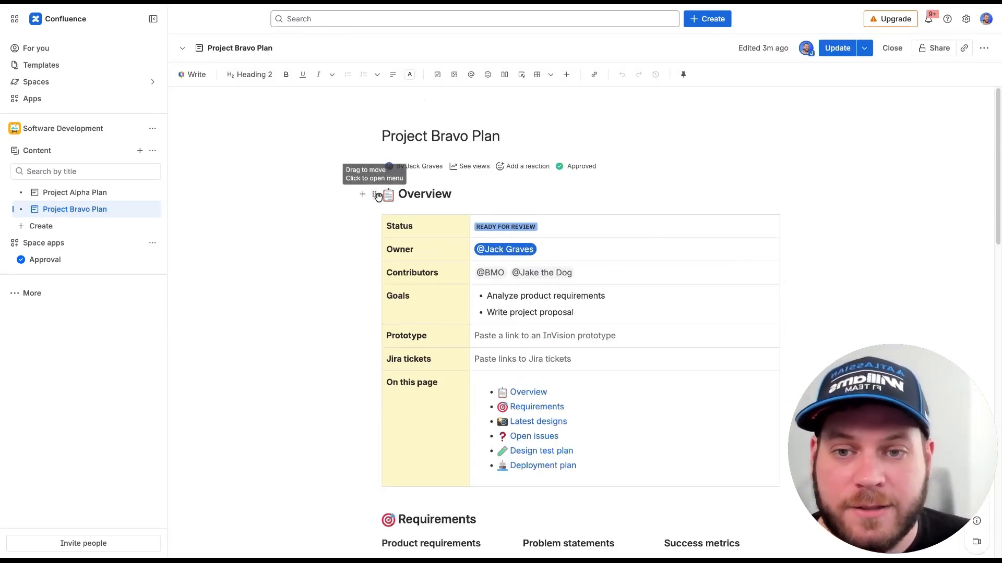
left_click(381, 197)
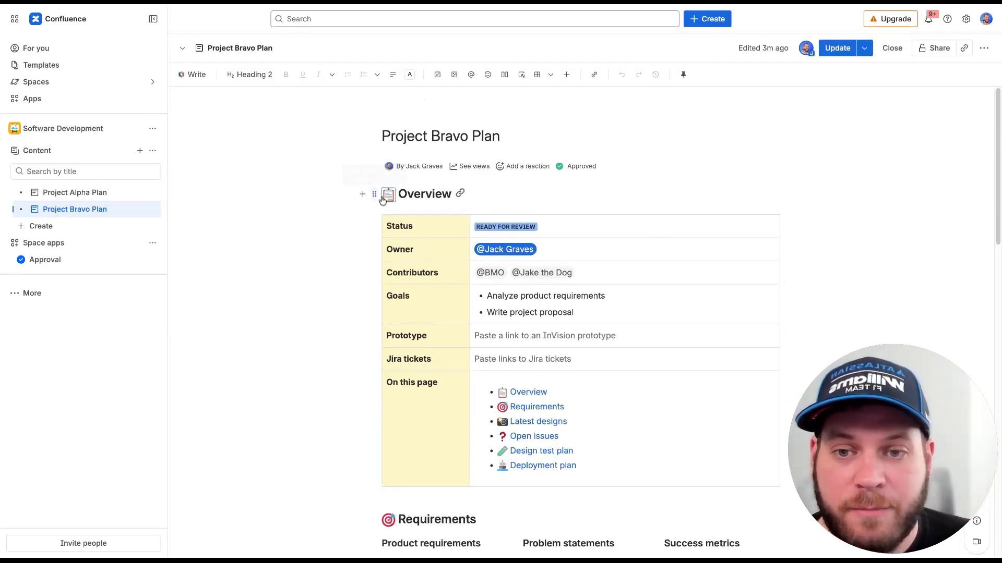
key("Return")
key("Up")
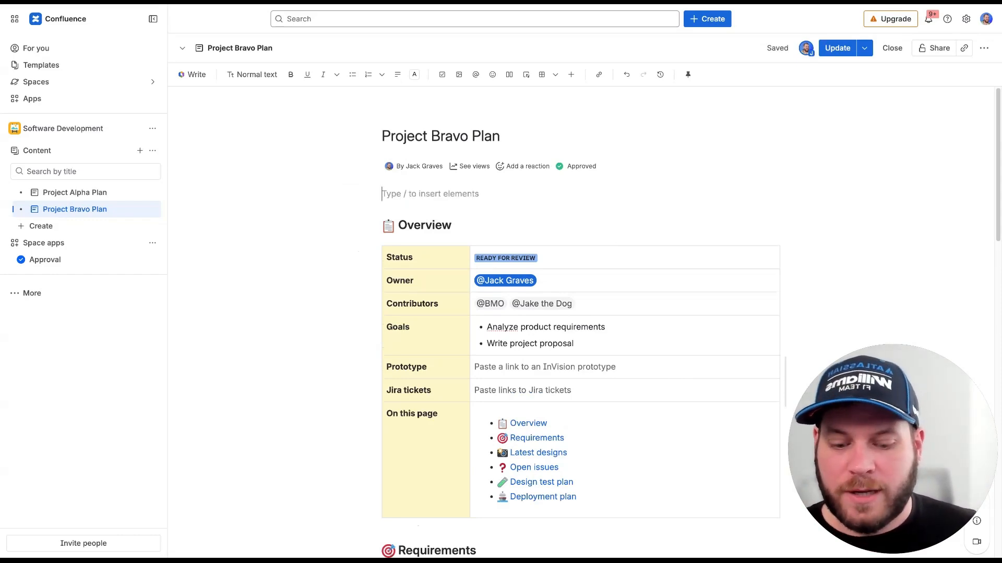
type("/approval")
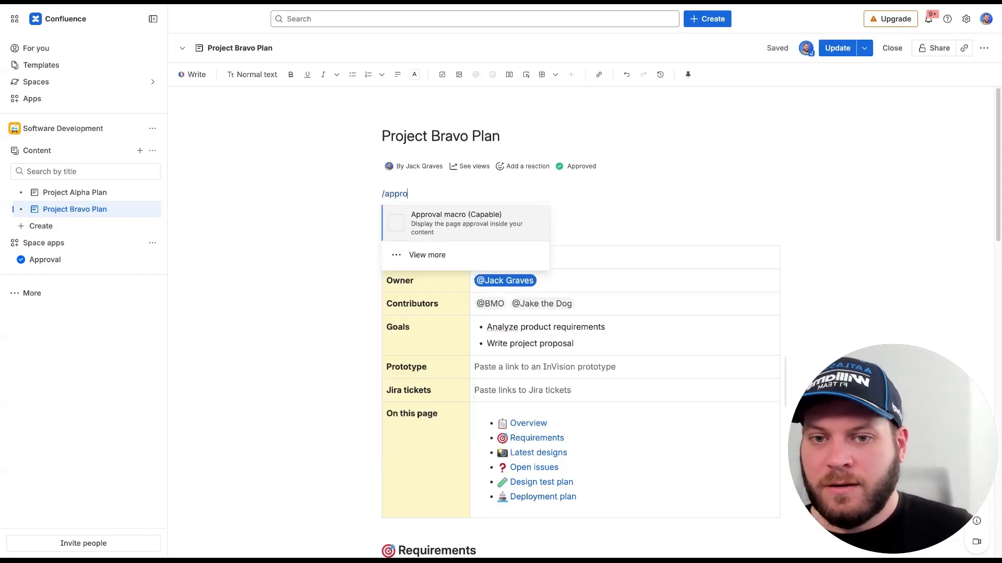
key("Return")
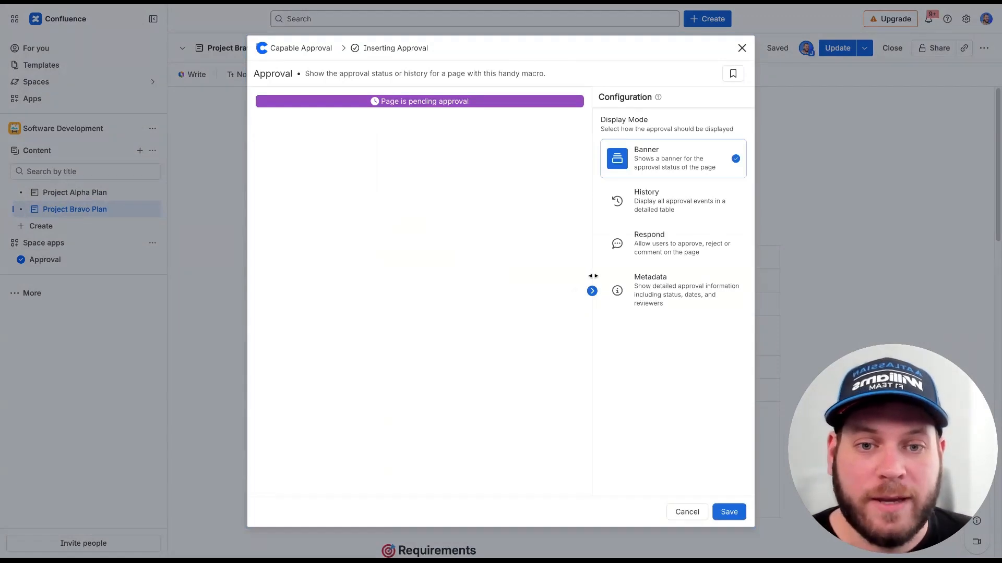
left_click(666, 292)
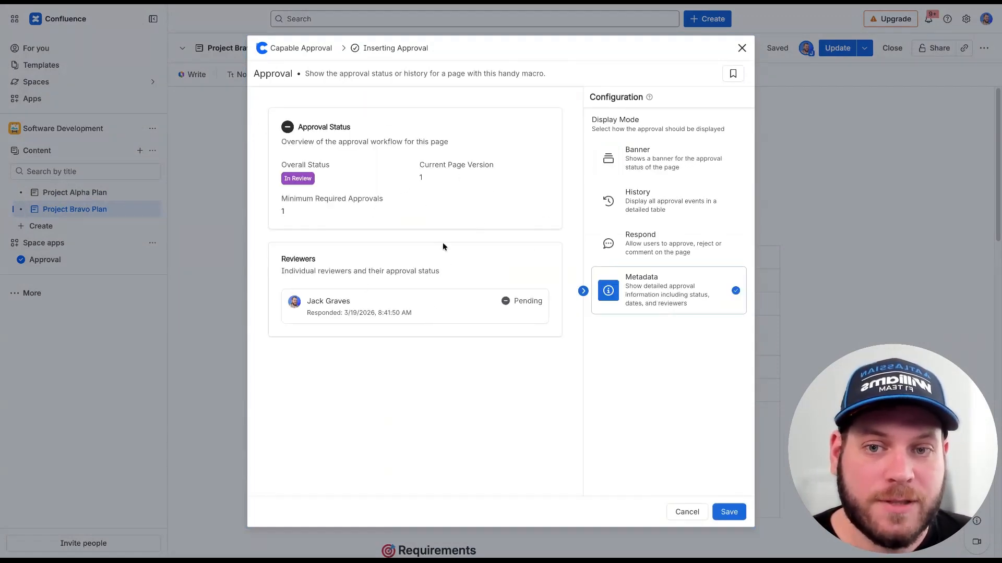
left_click(662, 161)
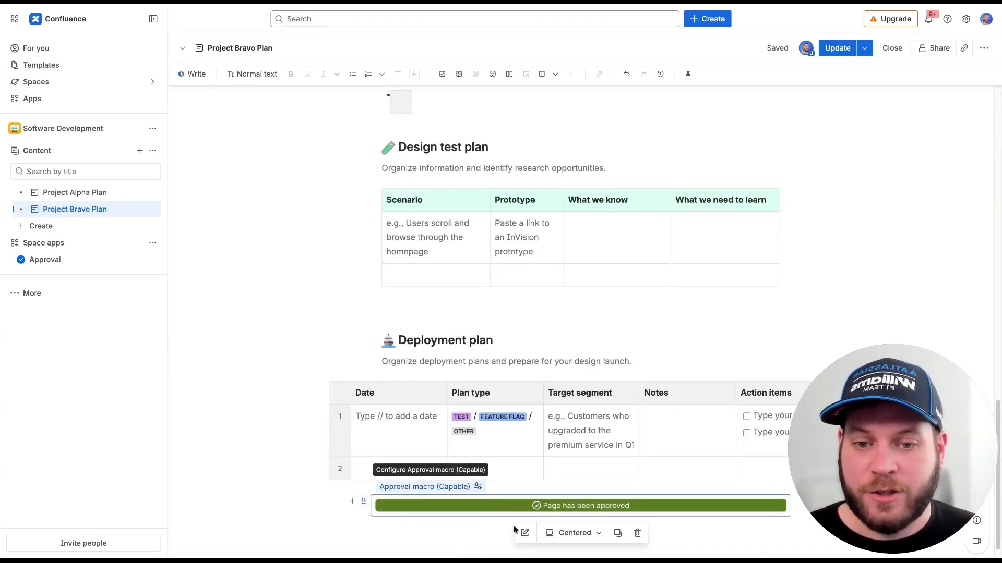
Set the Approval macro below the Deployment plan table to the Metadata display mode and publish the page update.
left_click(525, 534)
left_click(702, 308)
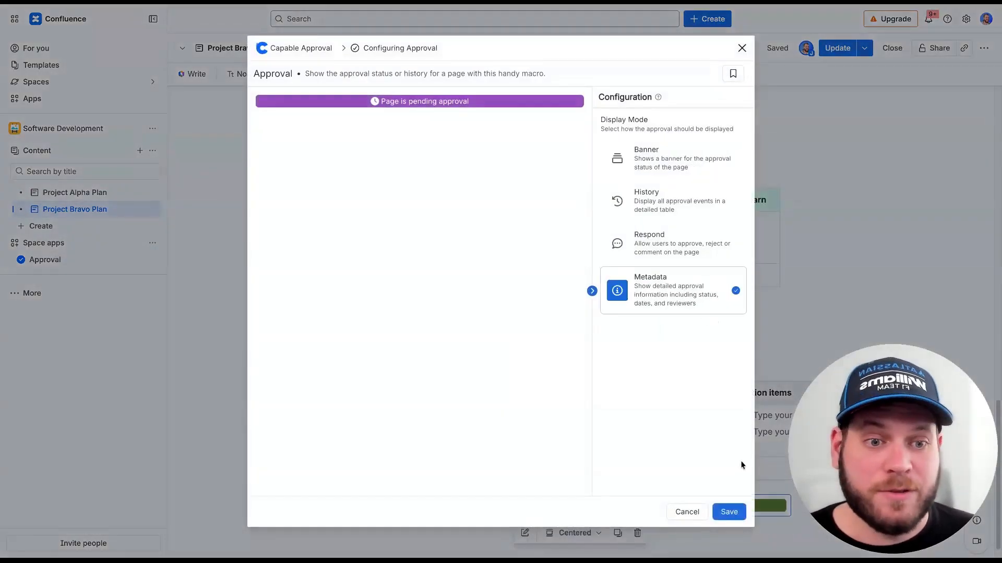
left_click(727, 512)
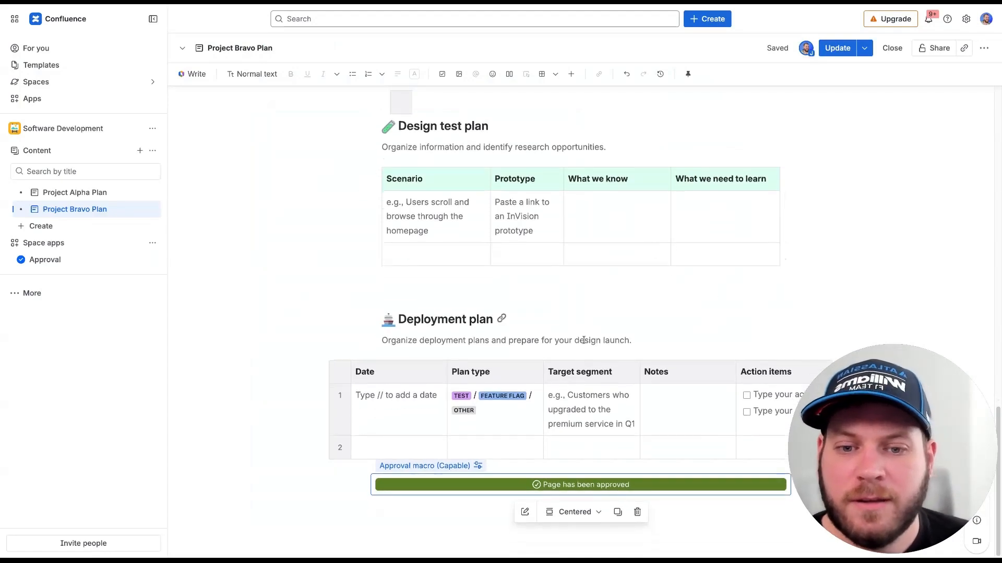
left_click(720, 308)
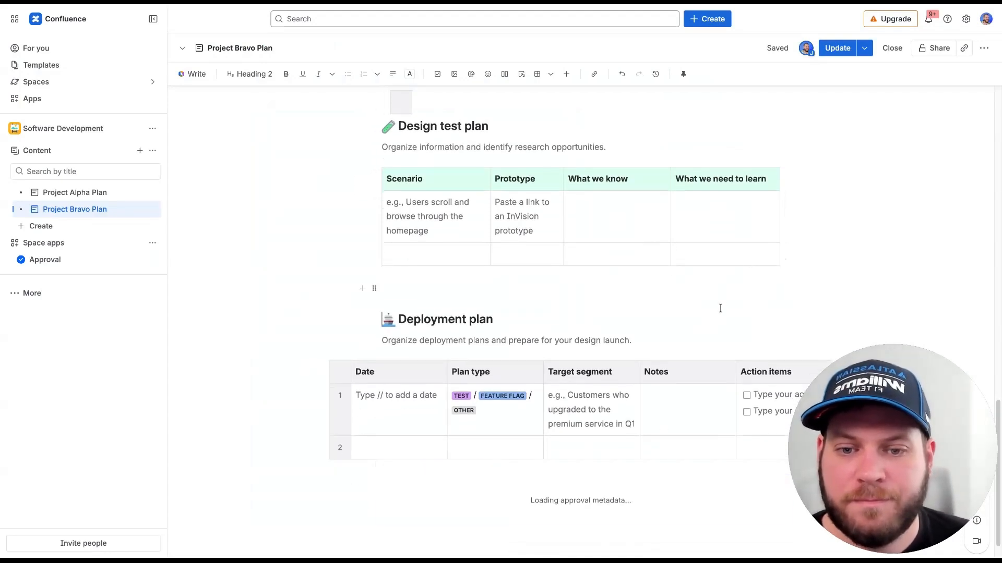
scroll(735, 275, "down", 7)
scroll(687, 371, "up", 1)
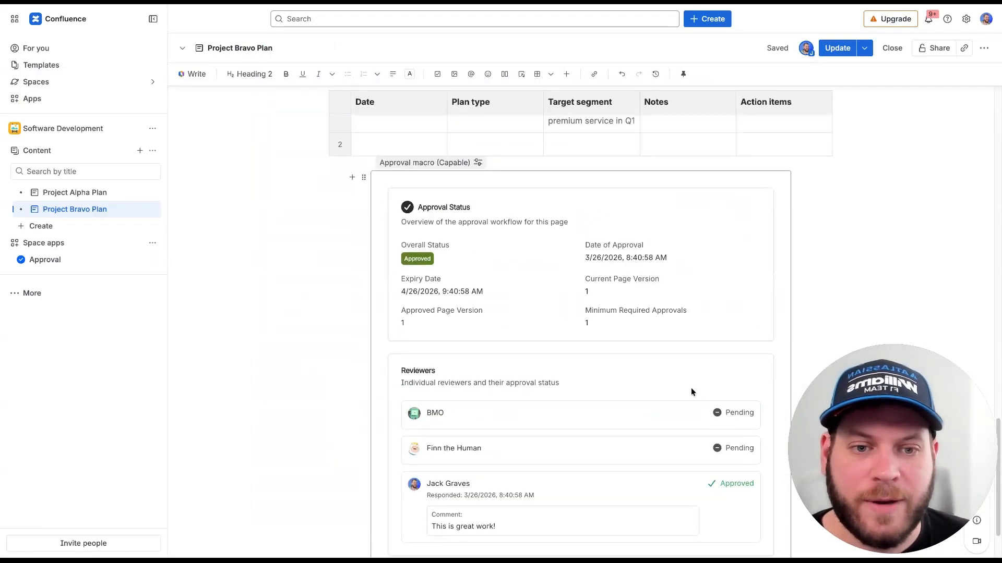
scroll(516, 254, "down", 1)
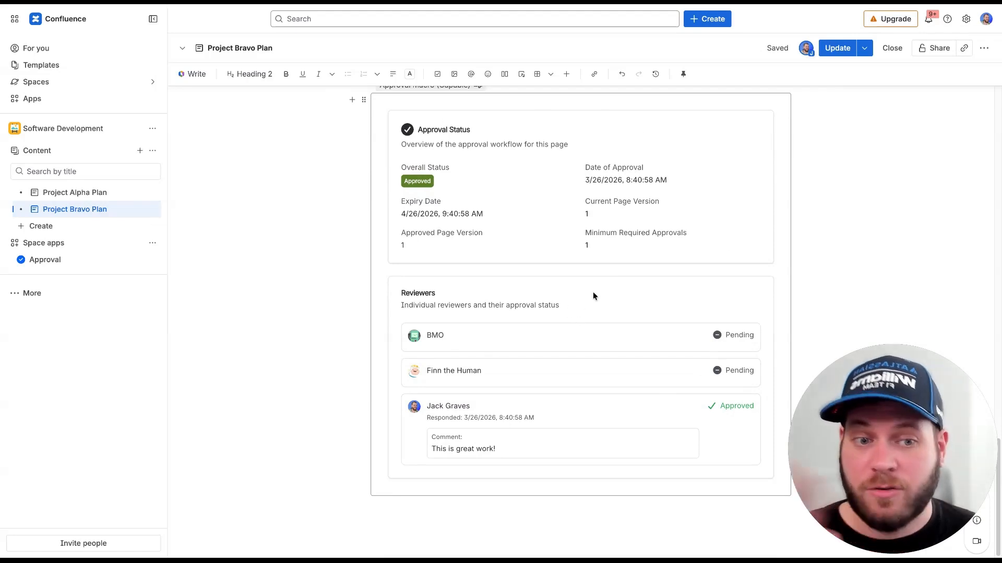
left_click(833, 51)
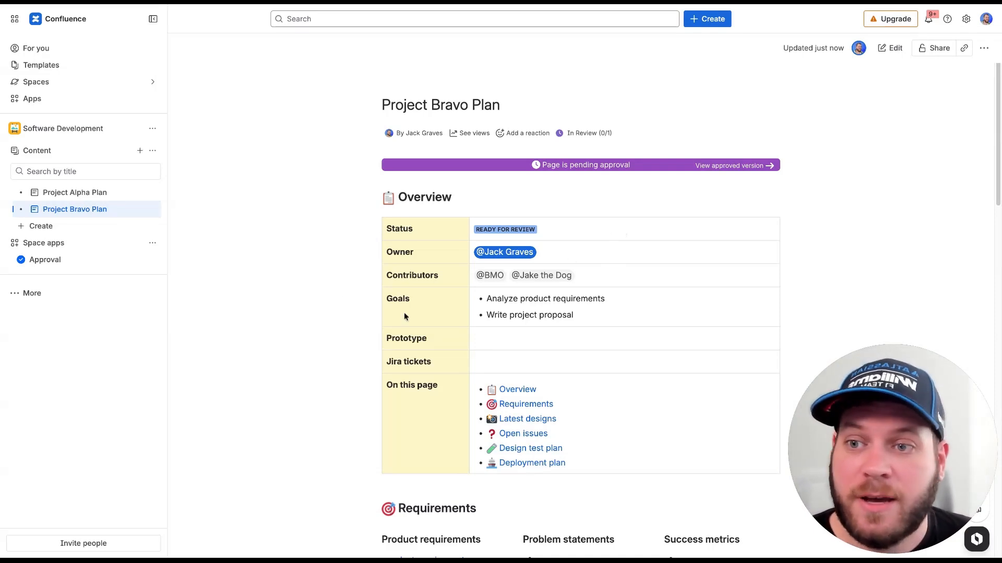
Open the Software Development space's Approval app and examine the overview and approval lists on its dashboard.
left_click(69, 102)
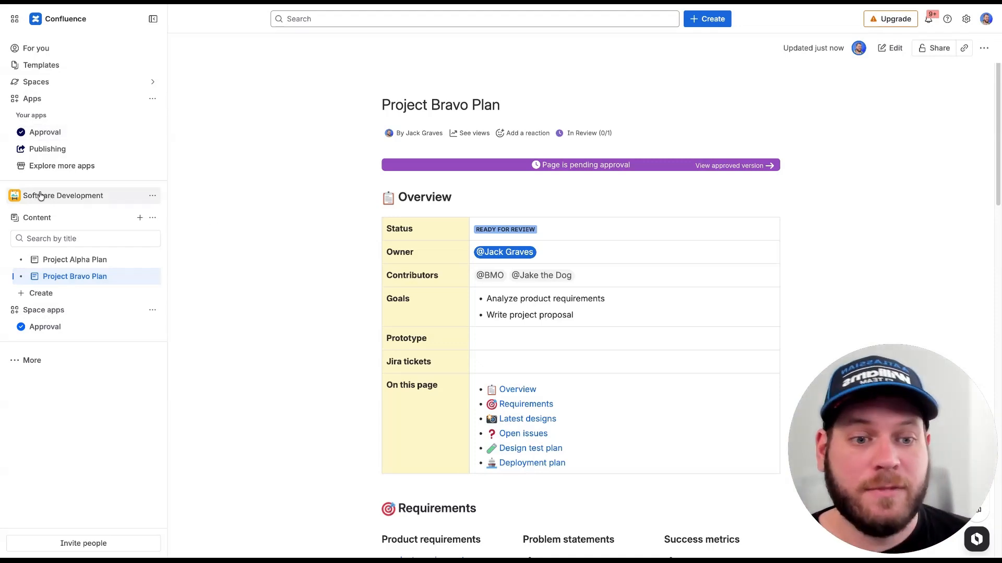
left_click(32, 328)
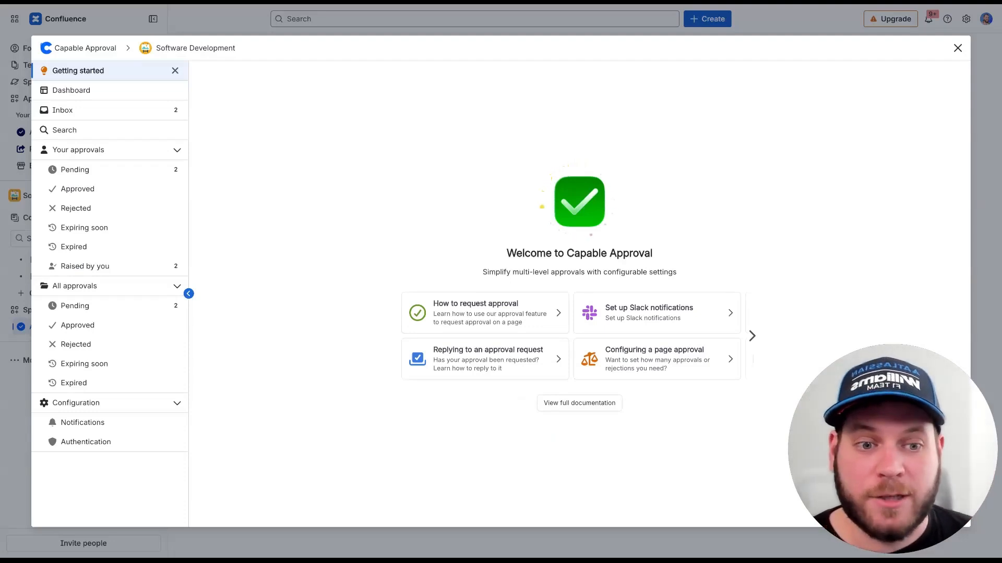
left_click(92, 90)
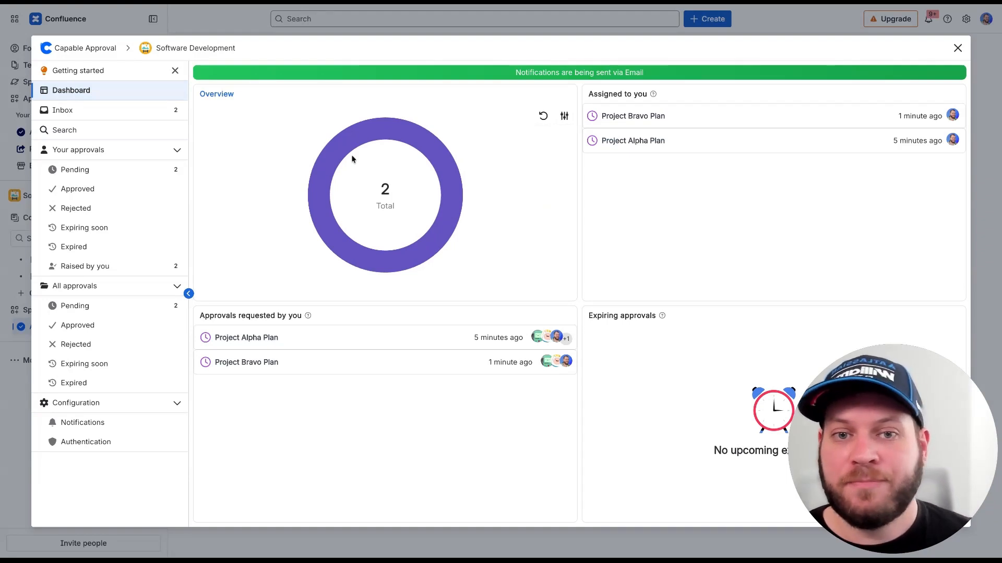
mouse_move(414, 135)
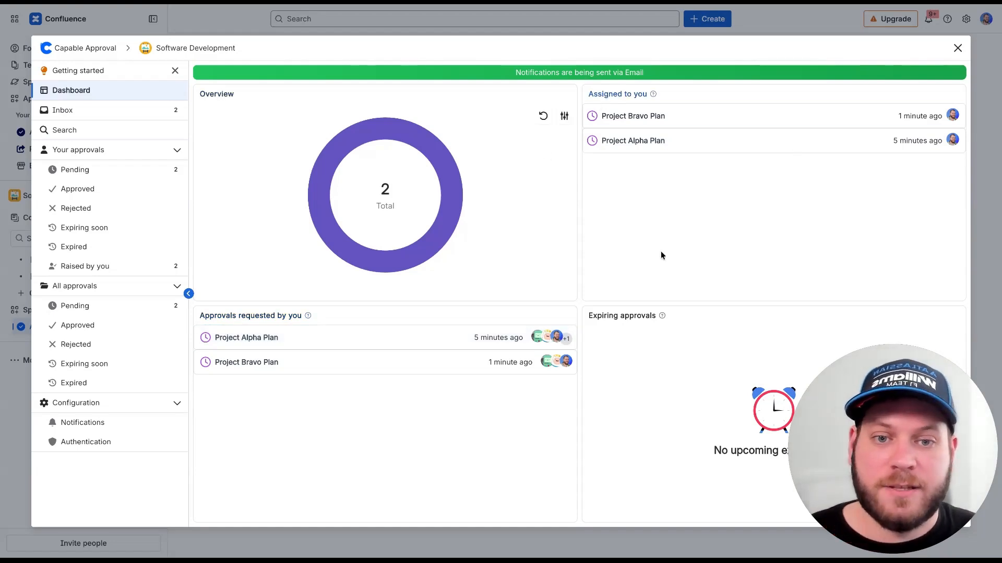
Open the approval inbox of the space and view the Project Alpha Plan's approval response form.
left_click(131, 115)
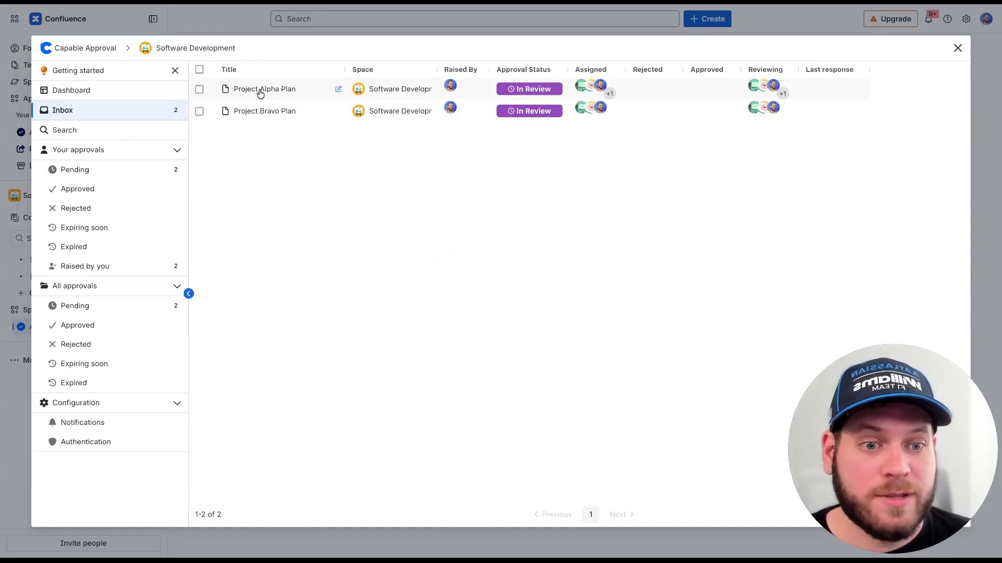
left_click(261, 90)
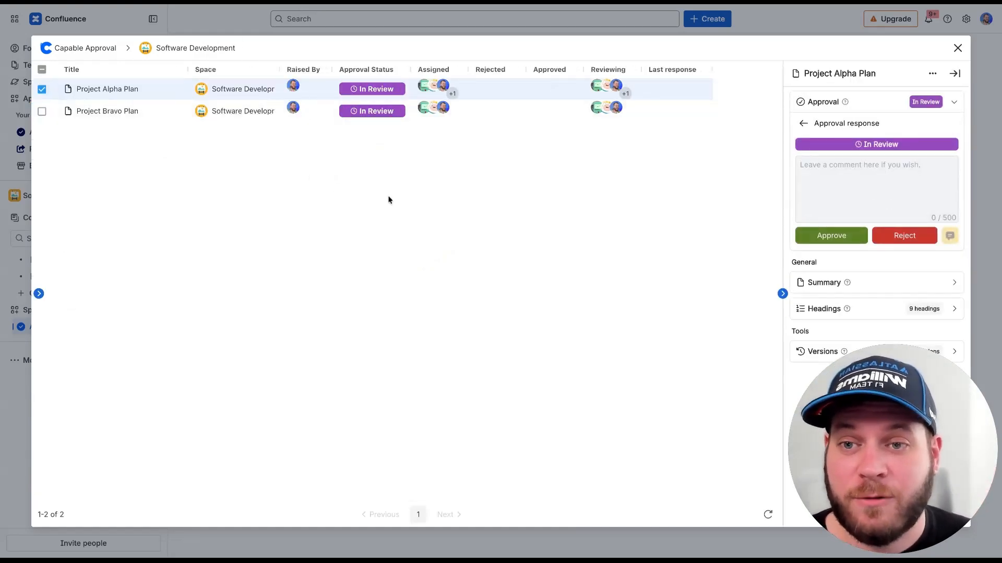
left_click(832, 198)
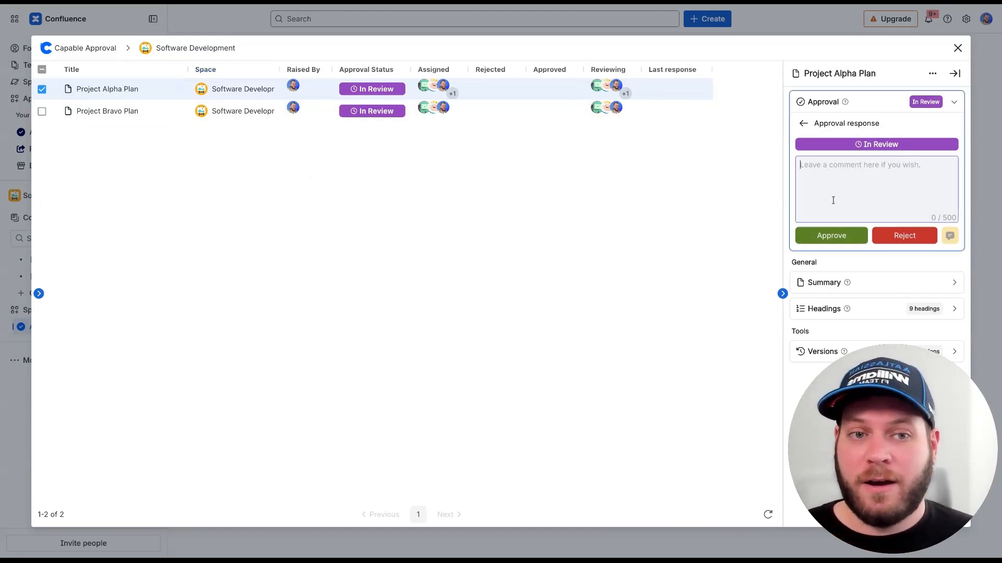
Approve the Project Bravo Plan from the inbox with a comment in its approval response.
left_click(126, 109)
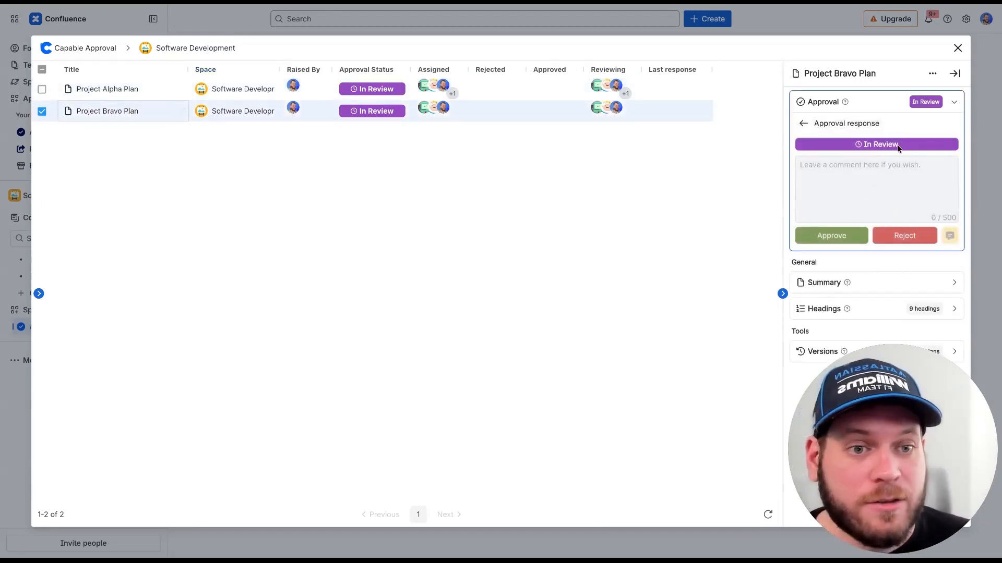
type("Nice work!")
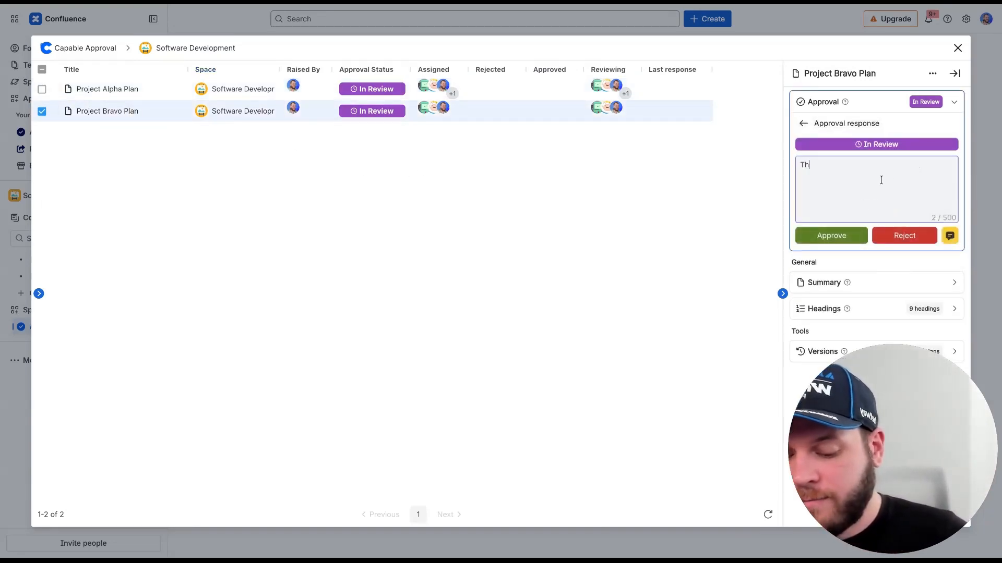
left_click(828, 236)
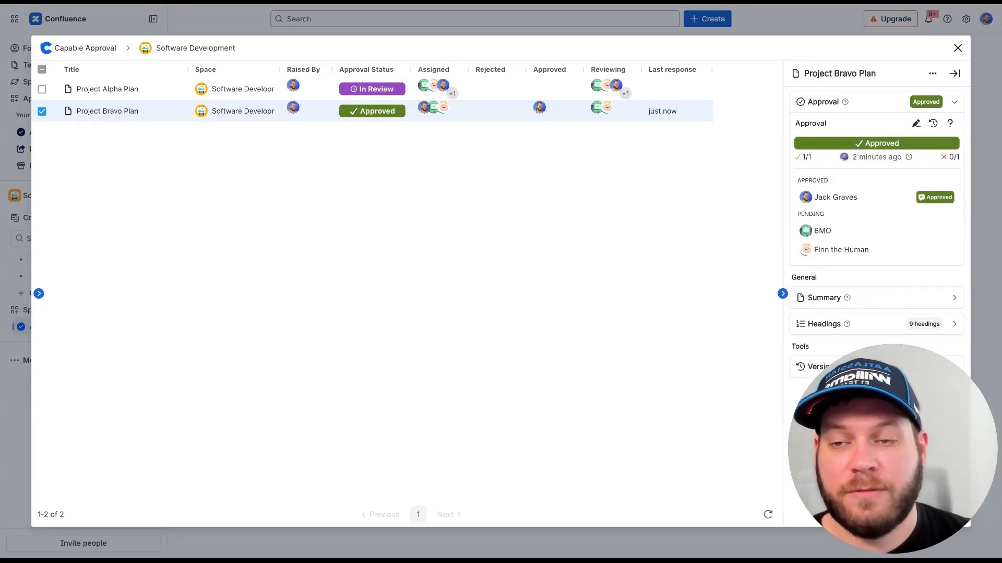
left_click(42, 88)
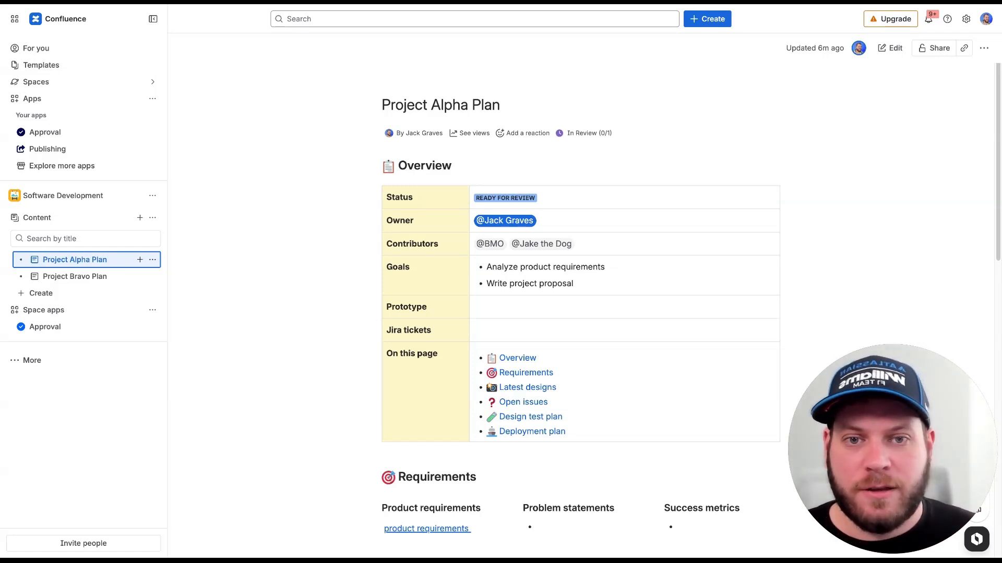
Open the Approval settings of the Capable Approval integration in the Software Development space settings.
left_click(778, 257)
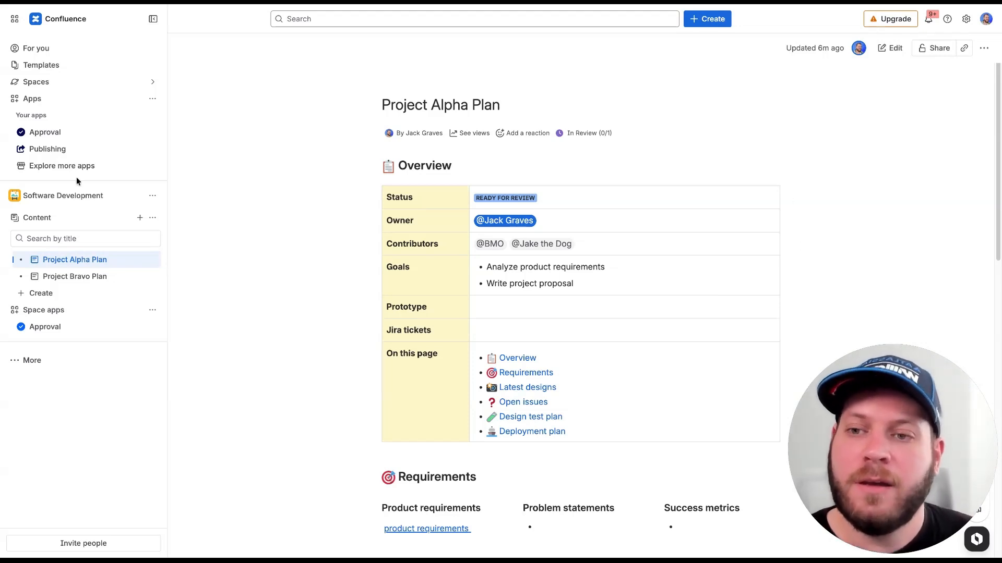
left_click(151, 195)
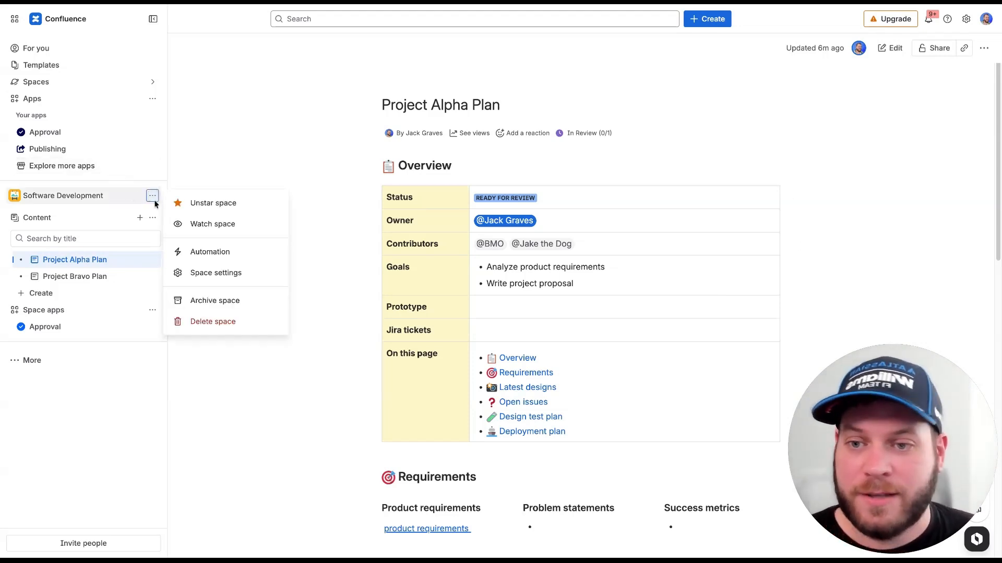
left_click(208, 271)
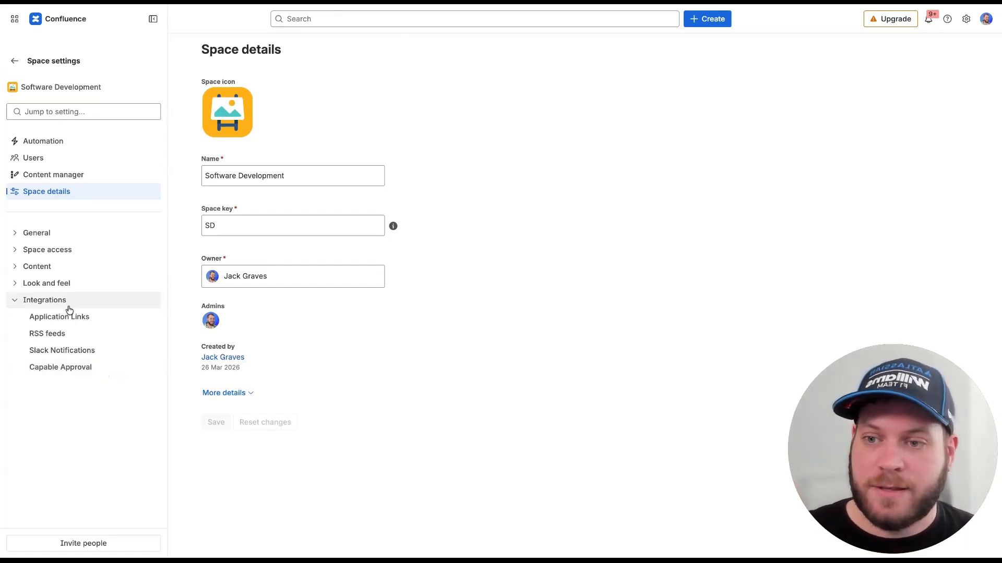
left_click(73, 365)
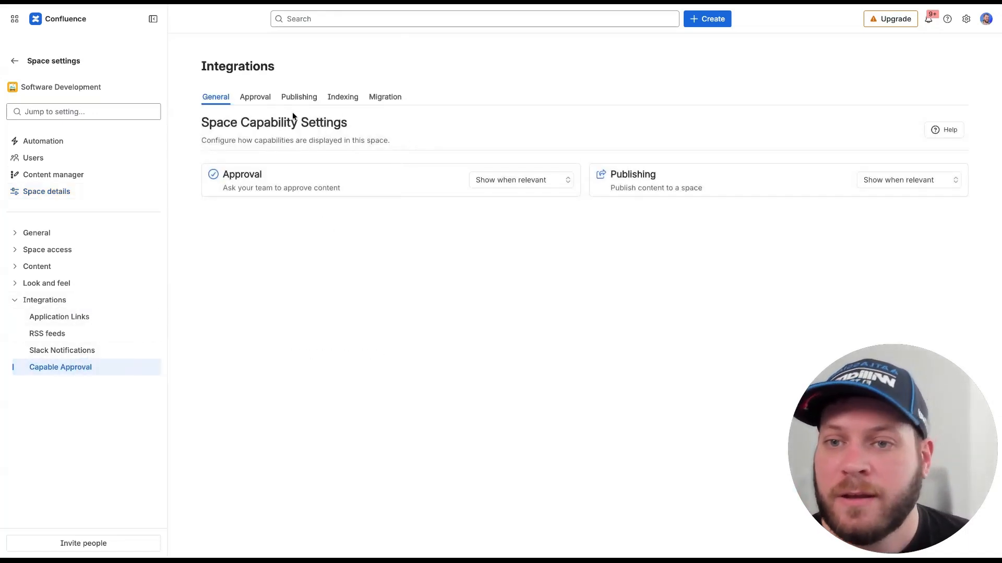
left_click(268, 105)
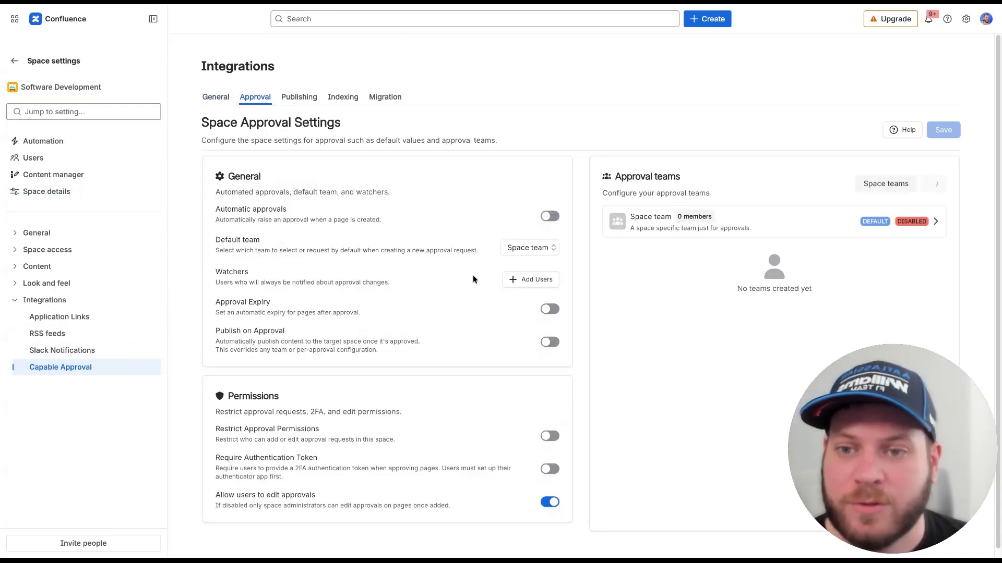
Try out the Approval Expiry and Require Authentication Token options, switching each on and back off.
scroll(439, 272, "down", 1)
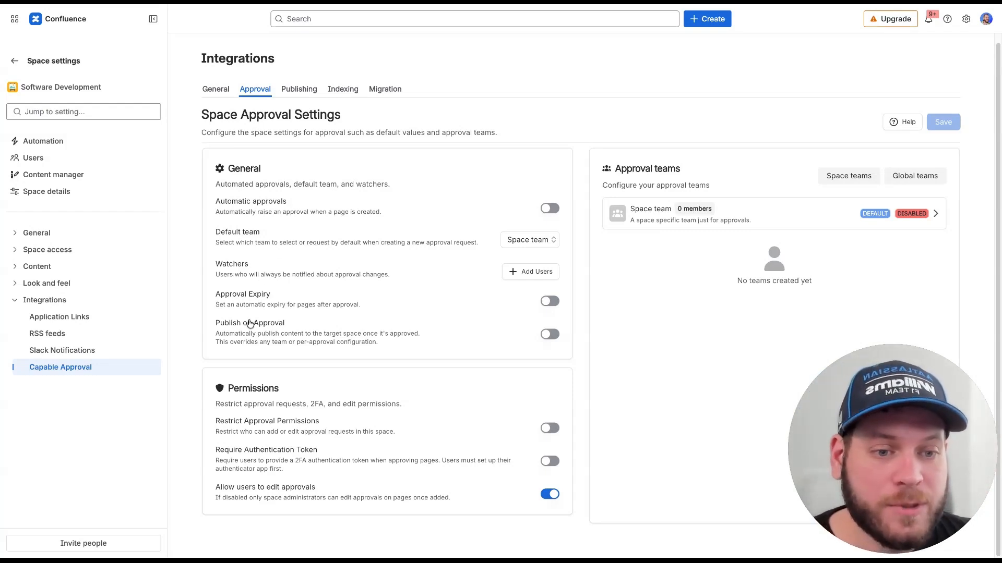
left_click(243, 294)
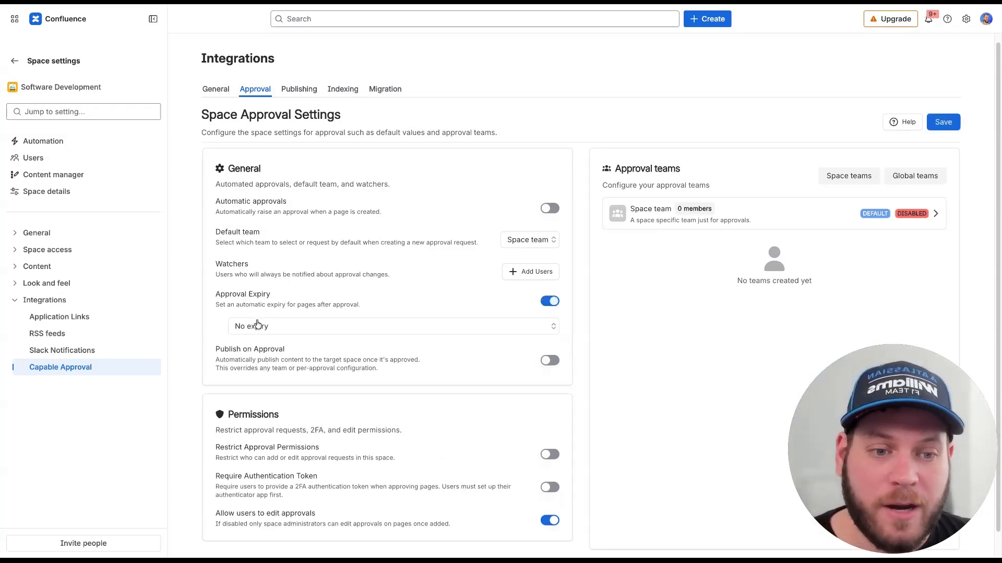
left_click(257, 296)
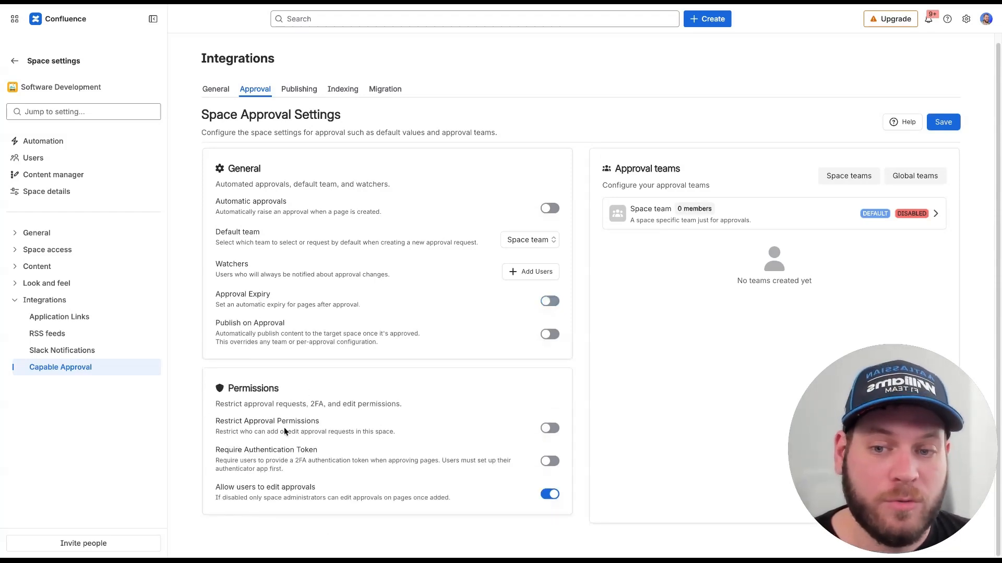
left_click(271, 452)
left_click(271, 452)
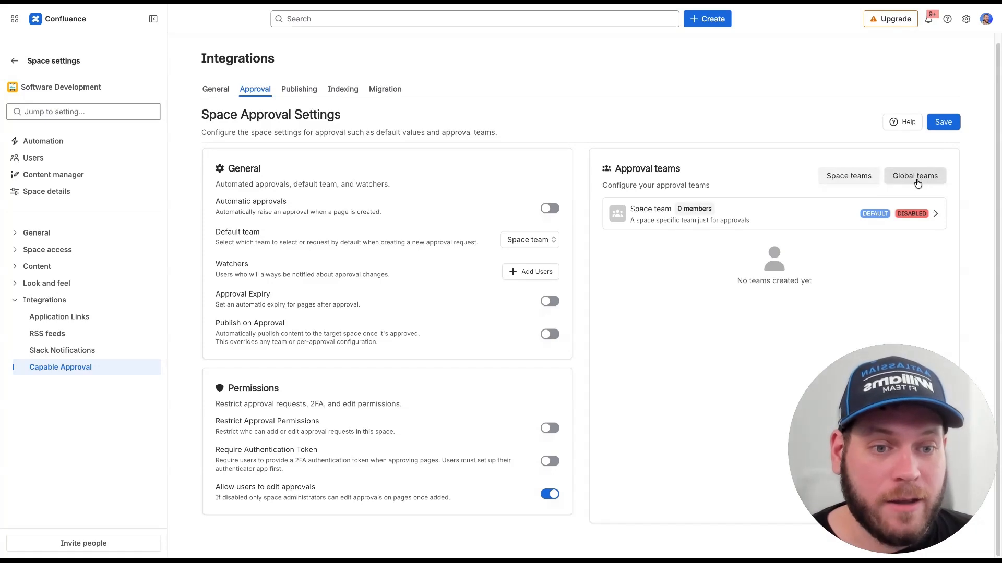
Start a new space-level approval team and name it Engineering Team.
left_click(857, 182)
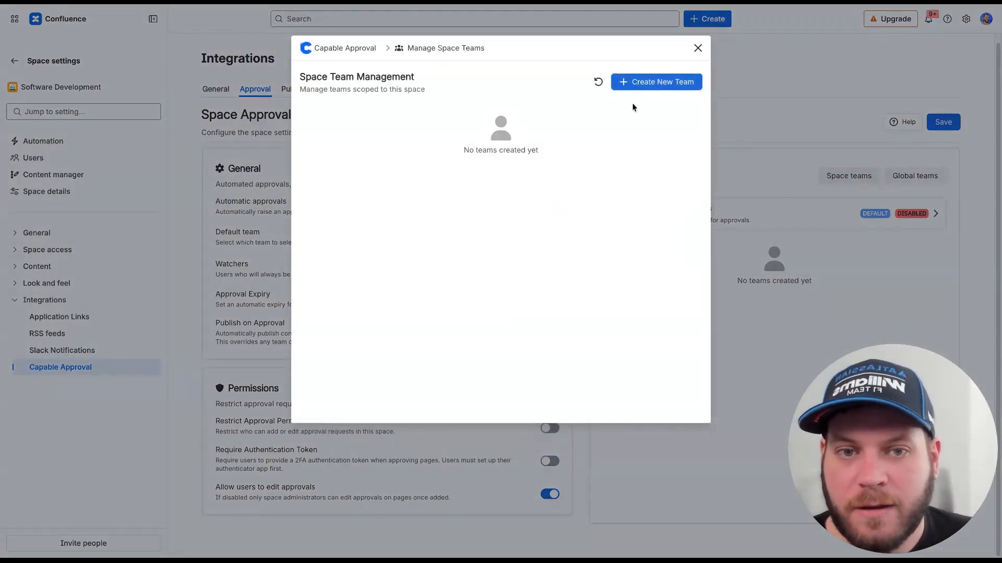
left_click(641, 82)
left_click(511, 157)
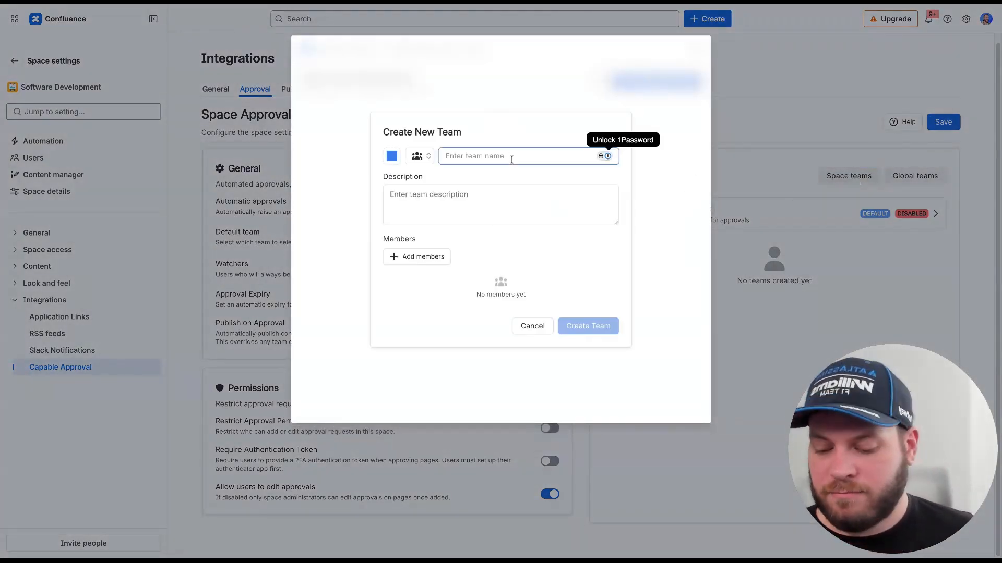
type("Engineering Team")
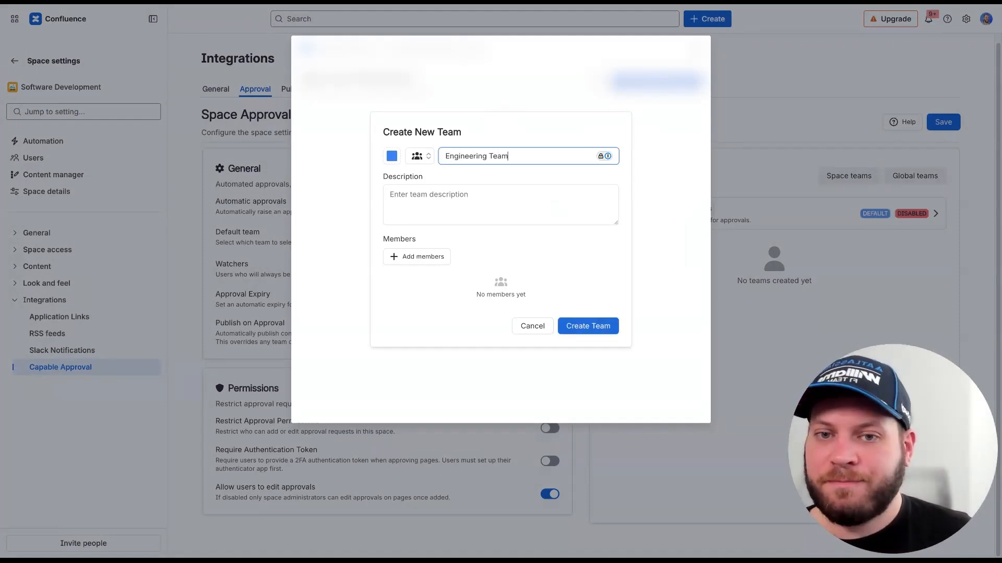
Give the new team a dark purple color, the Bolt icon and the description "The engineering team.".
left_click(392, 156)
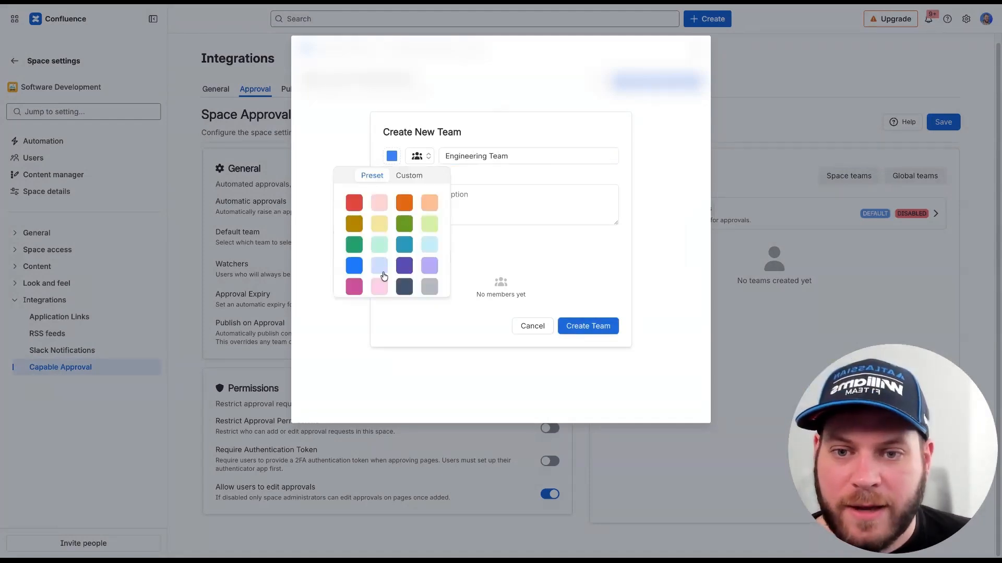
left_click(404, 266)
left_click(420, 166)
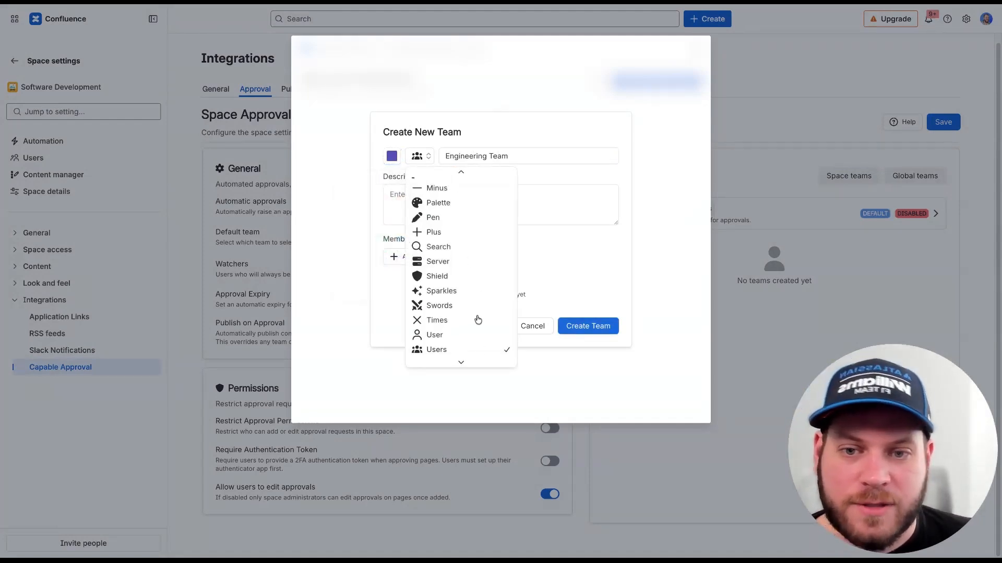
scroll(458, 292, "up", 1)
scroll(449, 261, "up", 5)
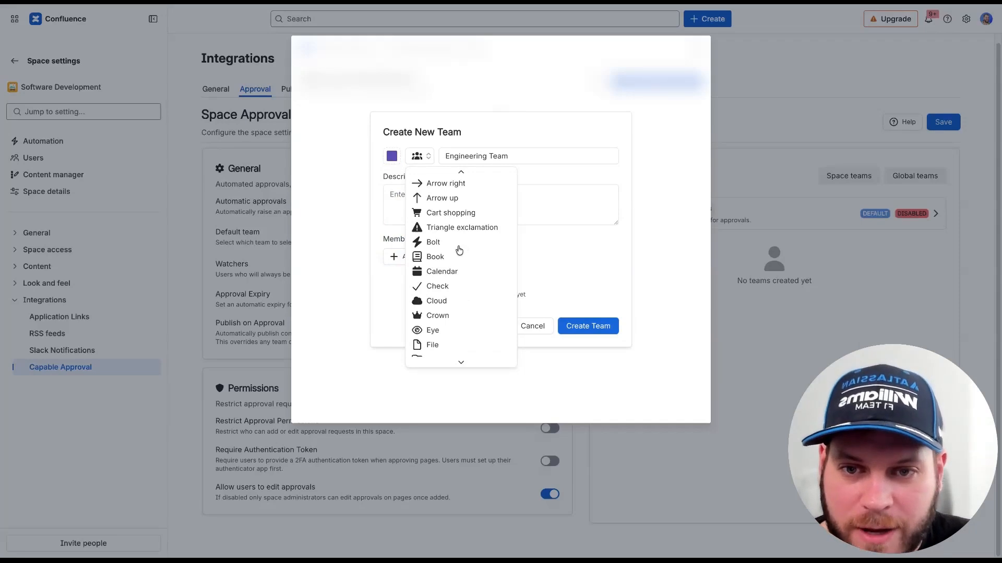
scroll(457, 263, "up", 1)
left_click(438, 266)
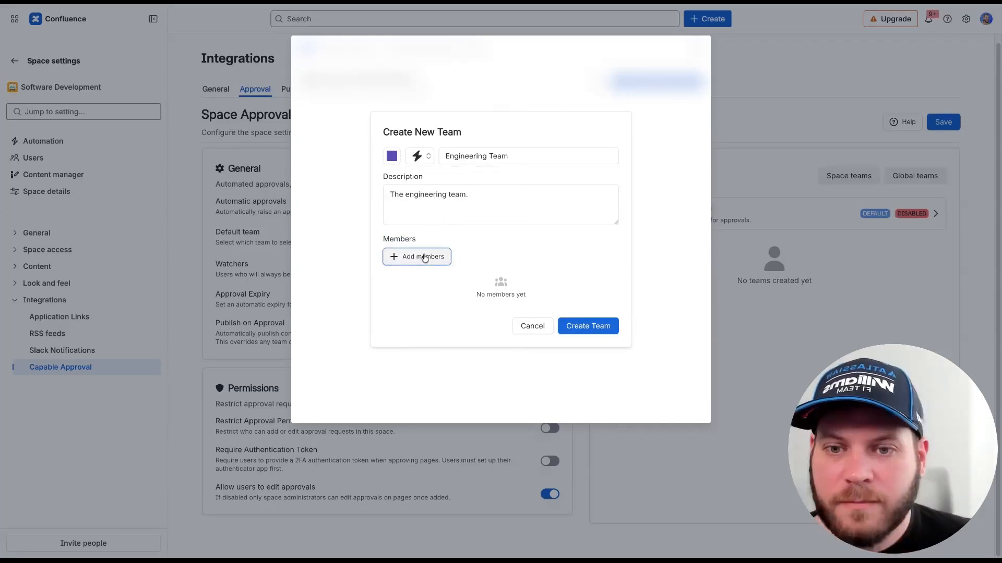
Add BMO, Finn the Human, Jake the Dog and the space owner as members, create the team and return to the approval settings.
left_click(425, 258)
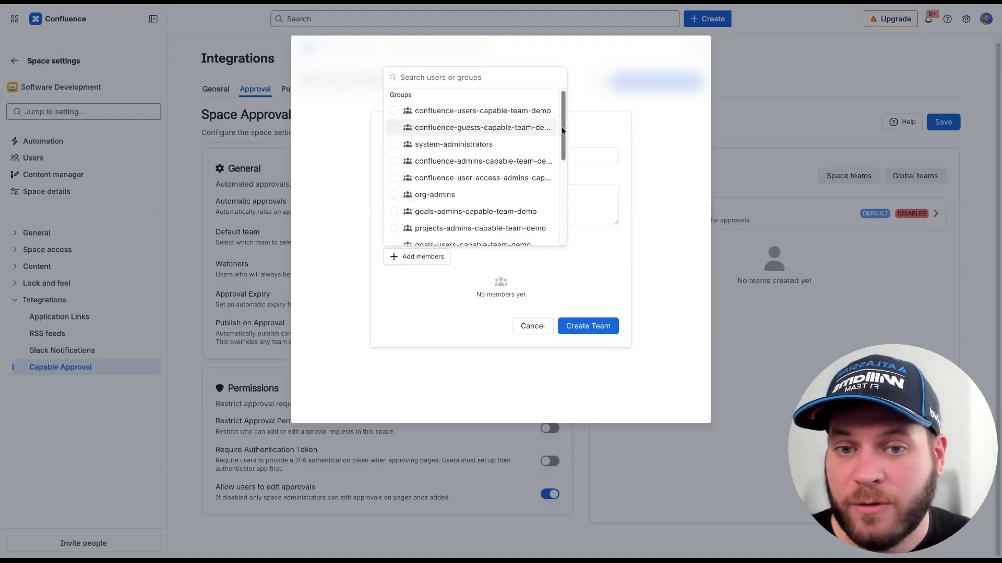
left_click_drag(562, 129, 555, 211)
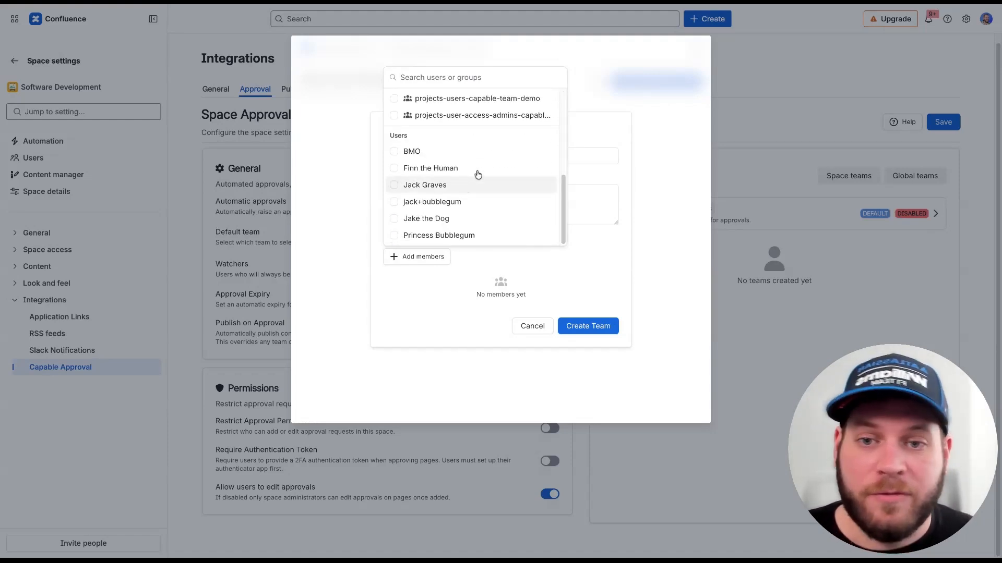
left_click(417, 151)
left_click(425, 183)
left_click(435, 215)
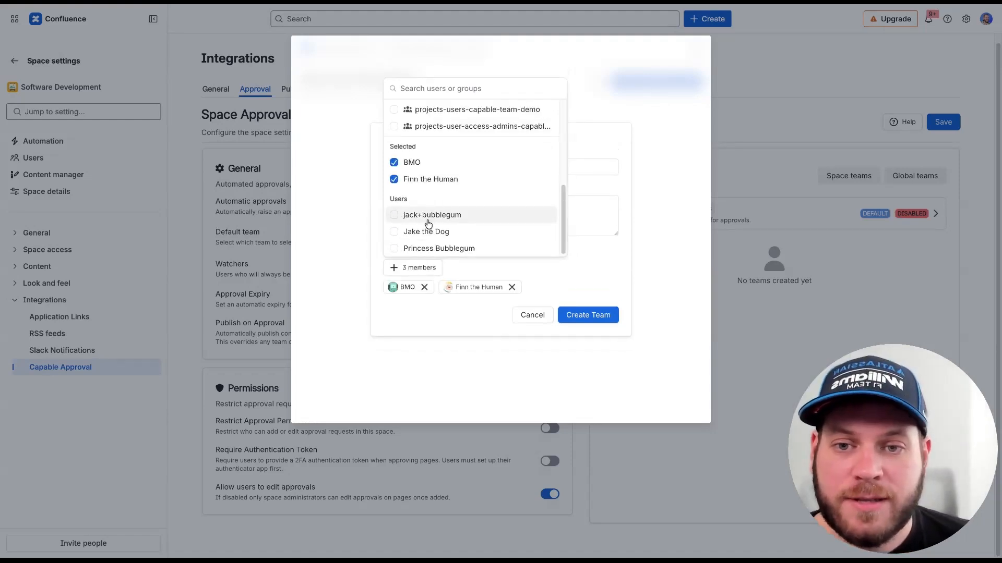
left_click(441, 248)
left_click(583, 258)
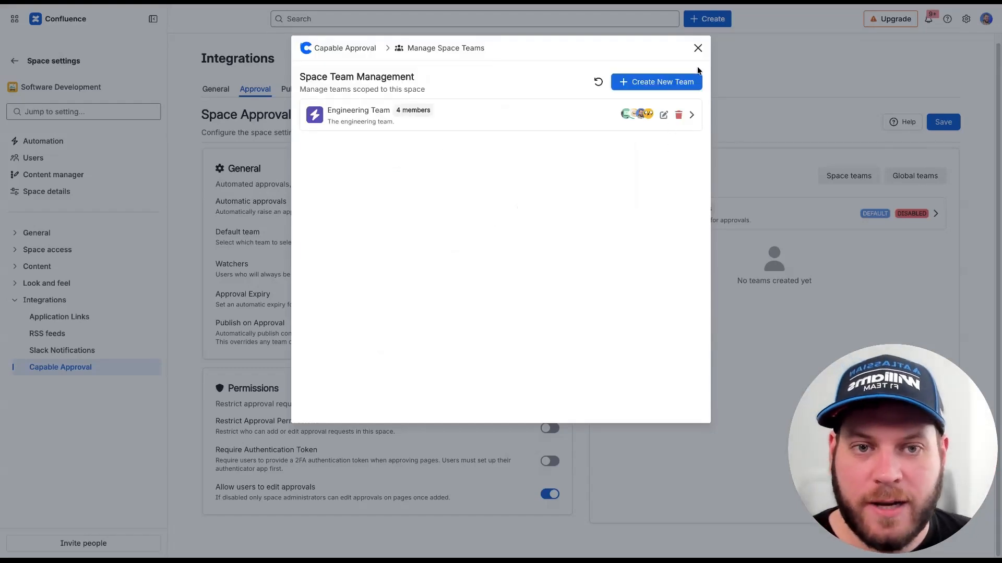
left_click(698, 48)
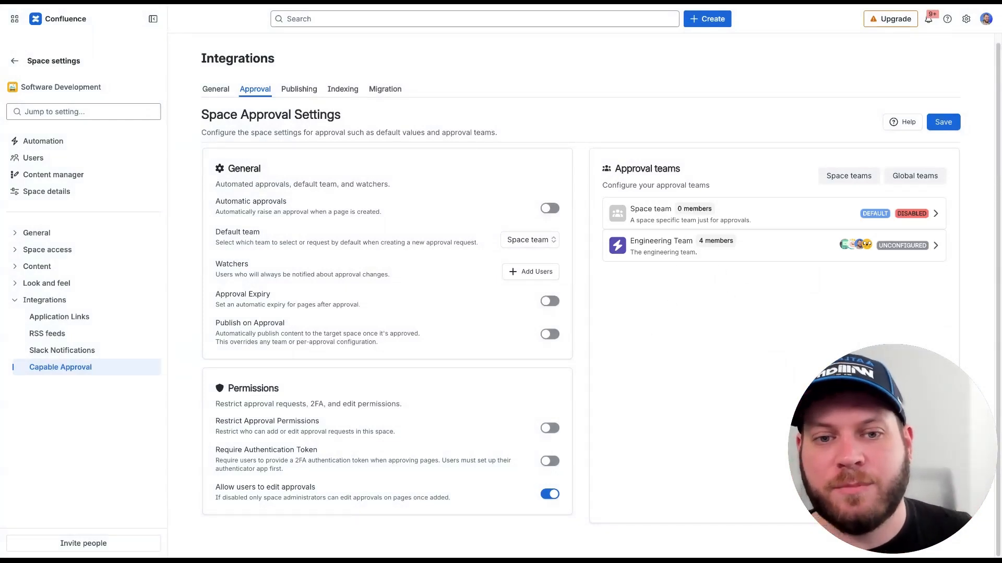
Enable the Engineering Team as an approval team with 1 minimum approver and a 3 Months expiry, and save its changes.
left_click(760, 253)
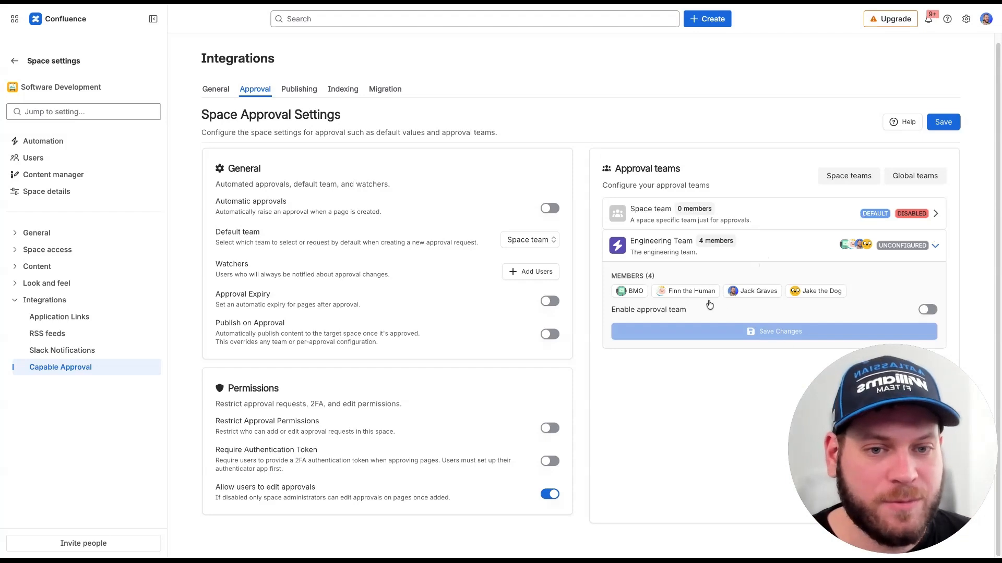
left_click(668, 315)
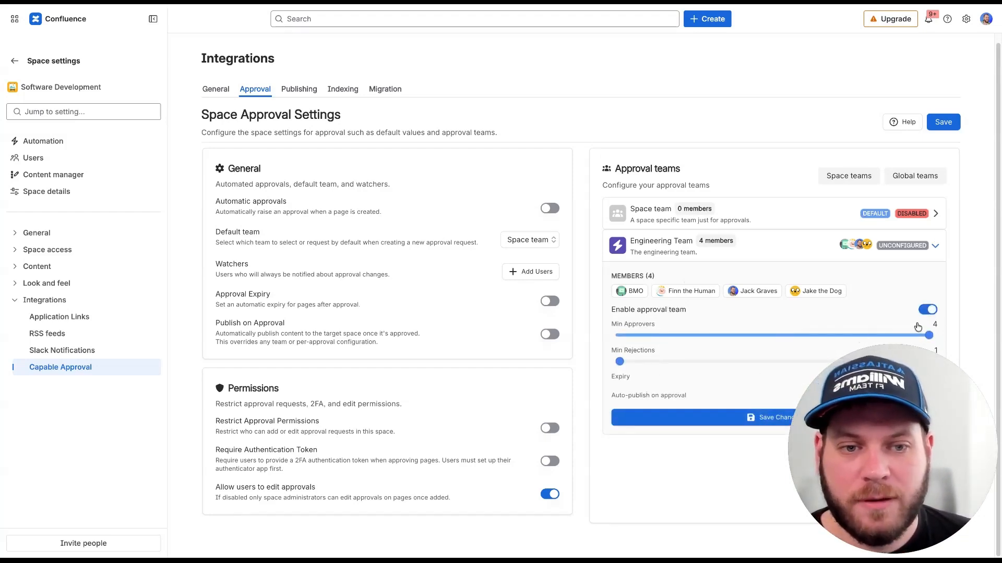
left_click(617, 336)
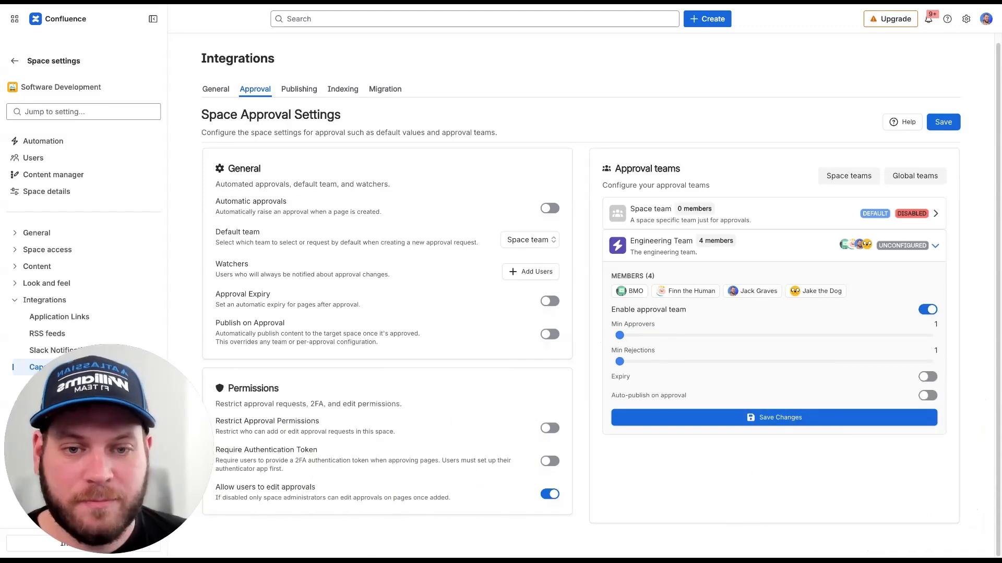
left_click(627, 382)
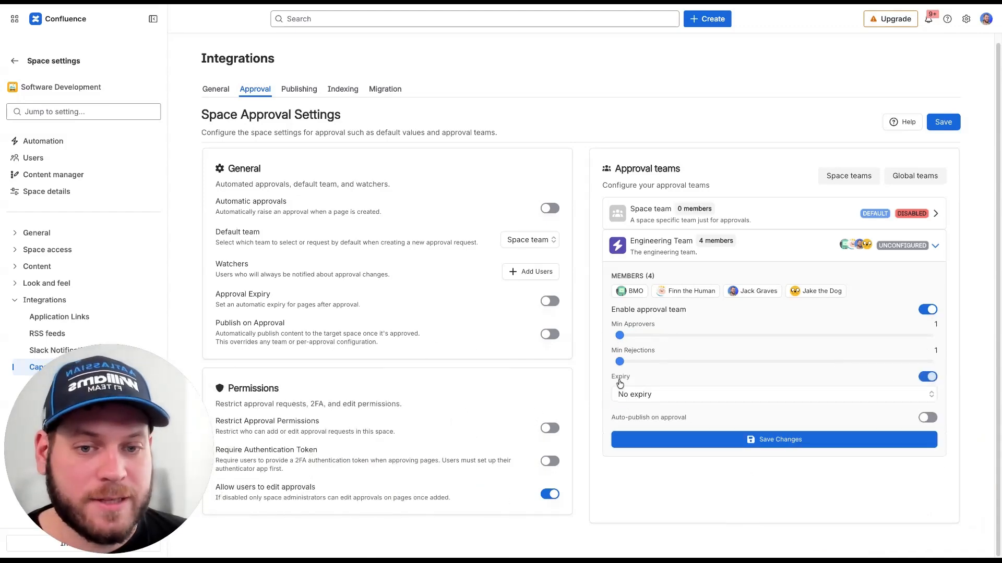
left_click(640, 396)
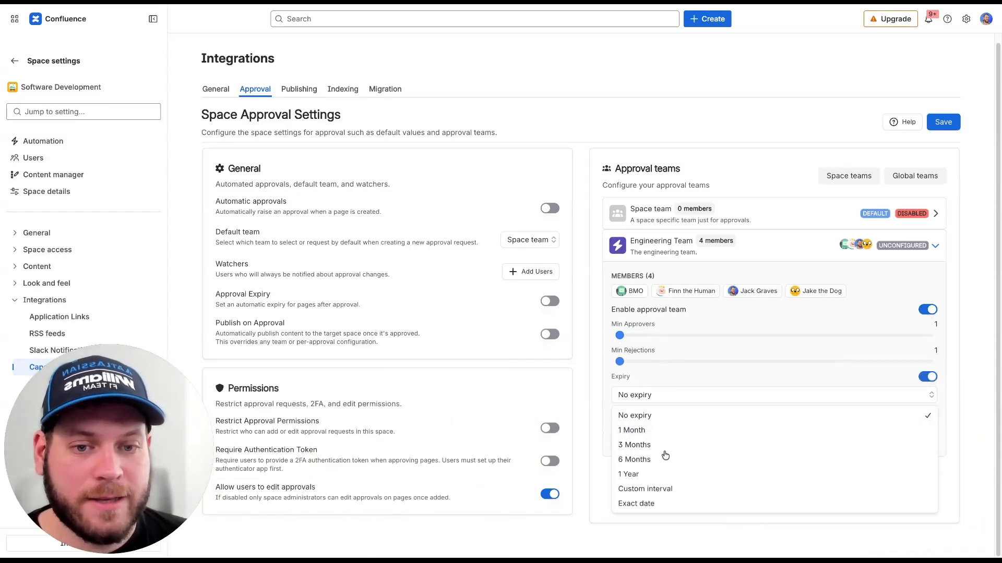
left_click(634, 445)
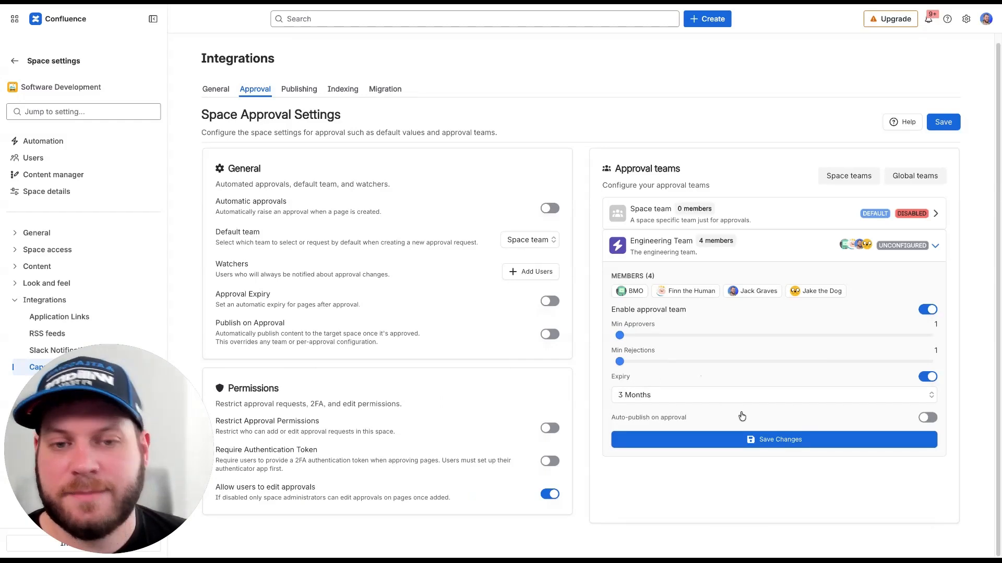
left_click(852, 447)
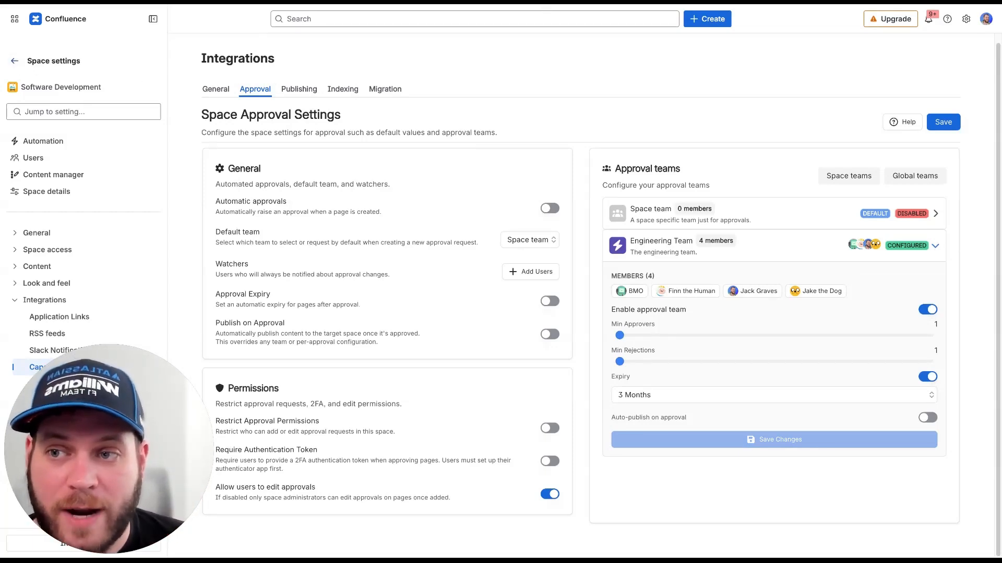
Leave the space settings and create and publish a page titled New Page in the Software Development space.
left_click(15, 60)
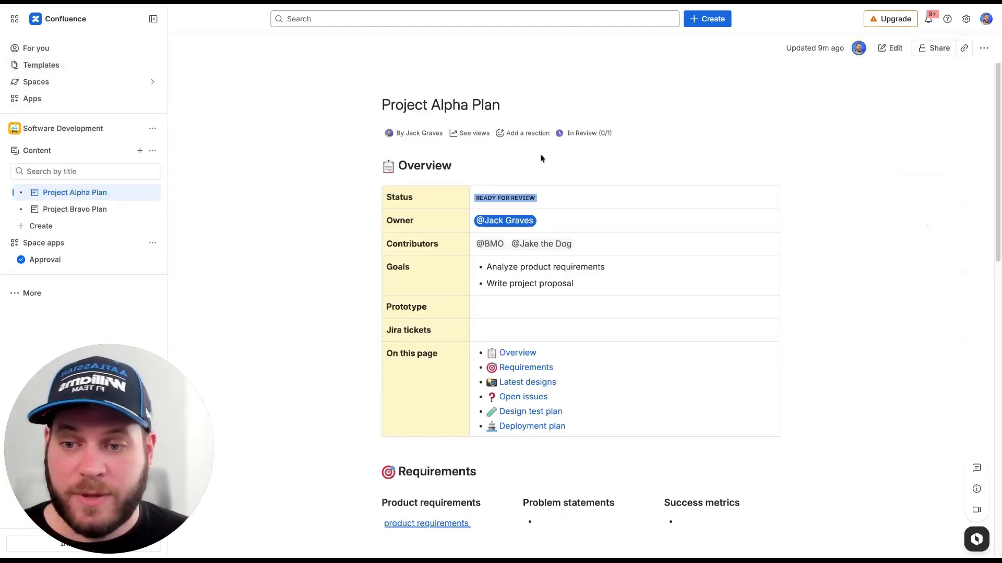
left_click(88, 228)
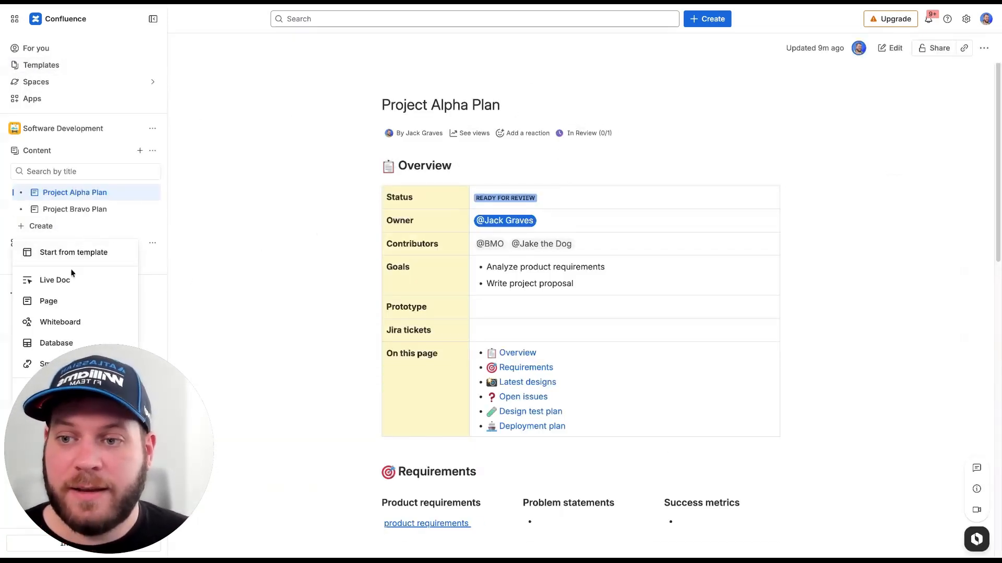
left_click(70, 300)
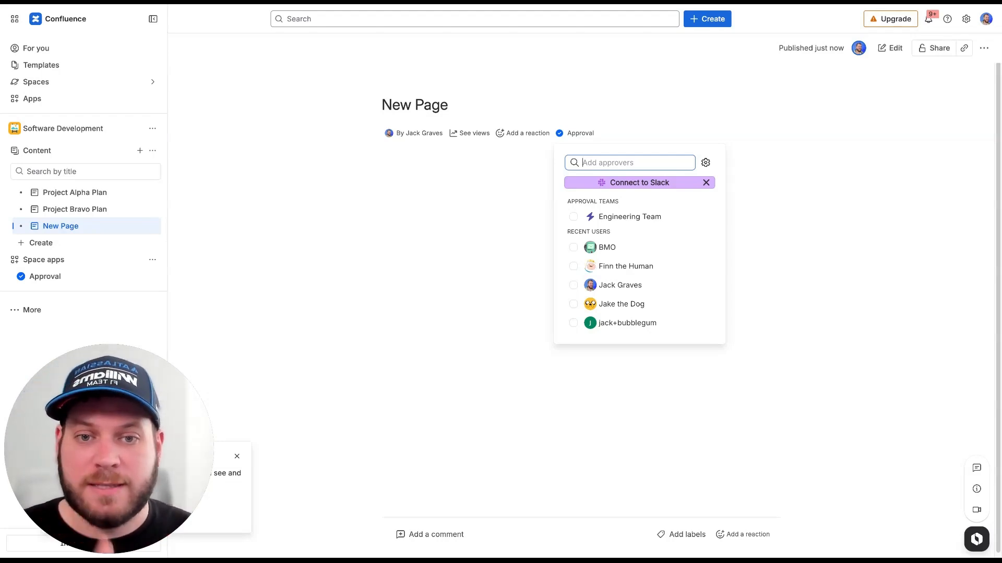
Request approval of New Page from the Engineering Team and return from the response form to the approval overview.
left_click(629, 216)
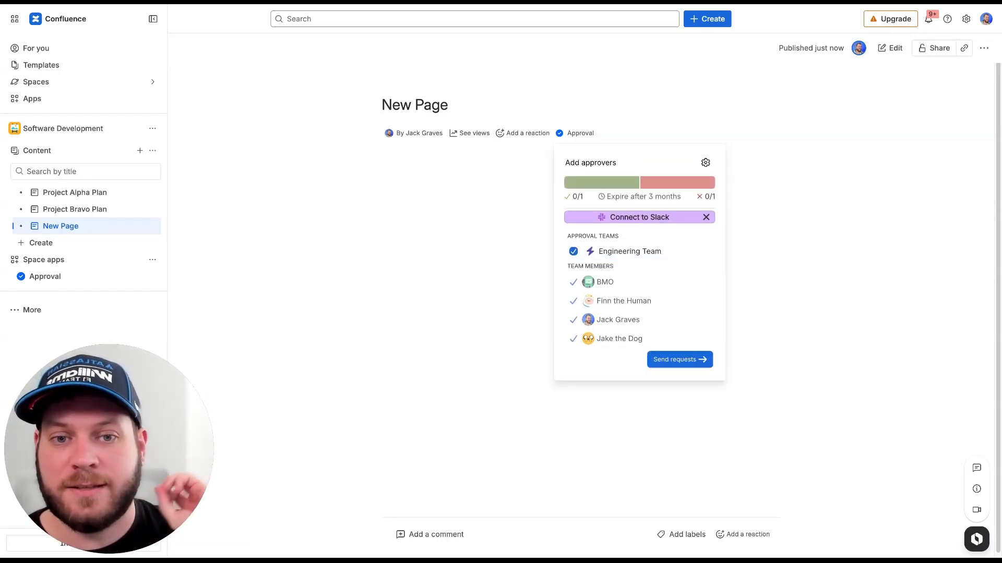
left_click(675, 359)
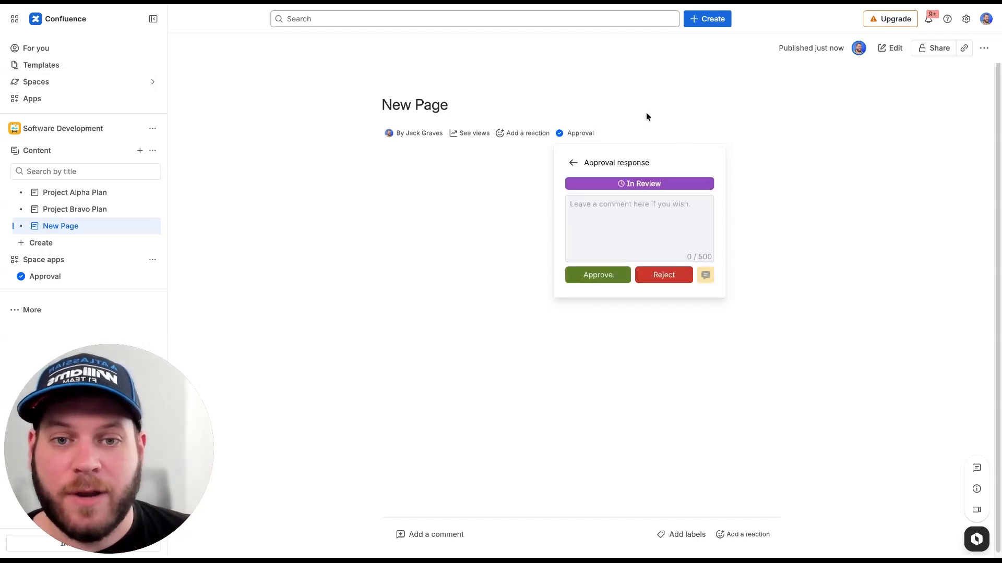
left_click(574, 164)
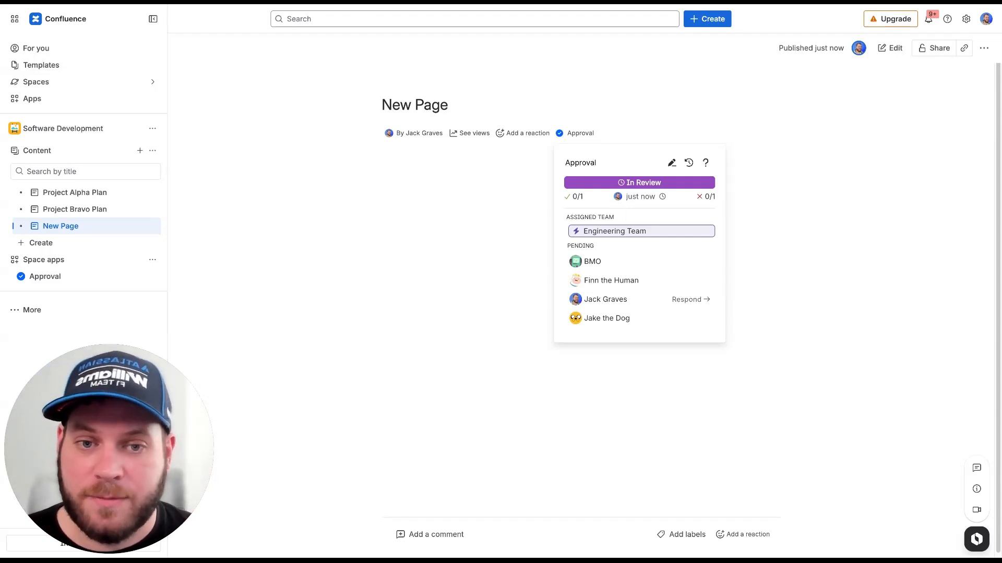
left_click(622, 182)
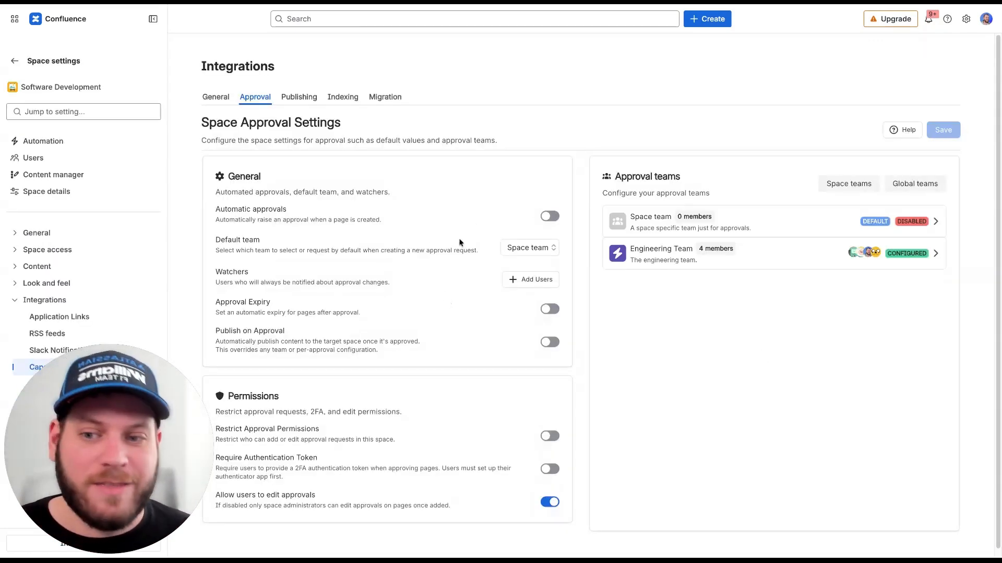
Enable automatic approvals in the space approval settings with Engineering Team as the default team, and save the settings.
left_click(548, 215)
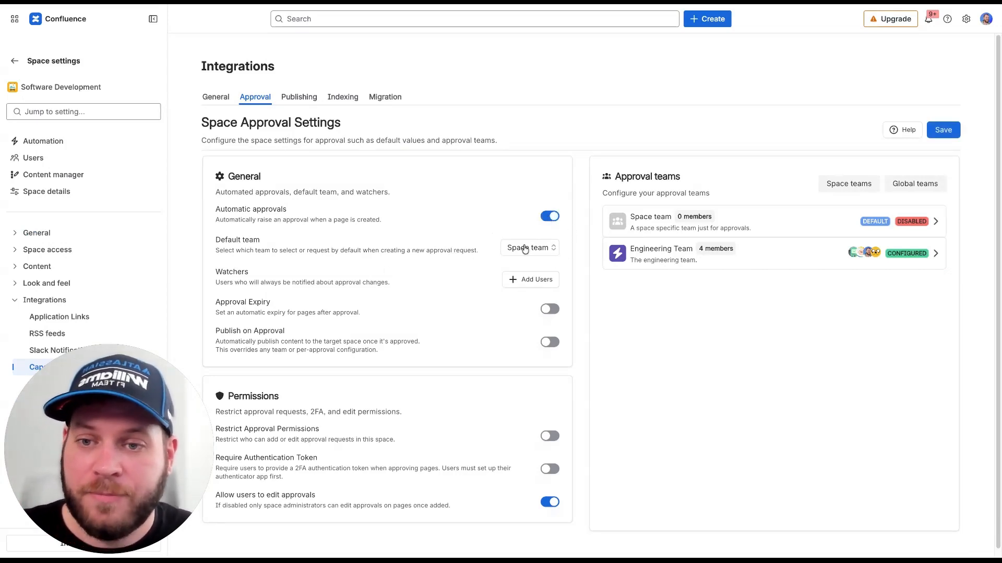
left_click(264, 211)
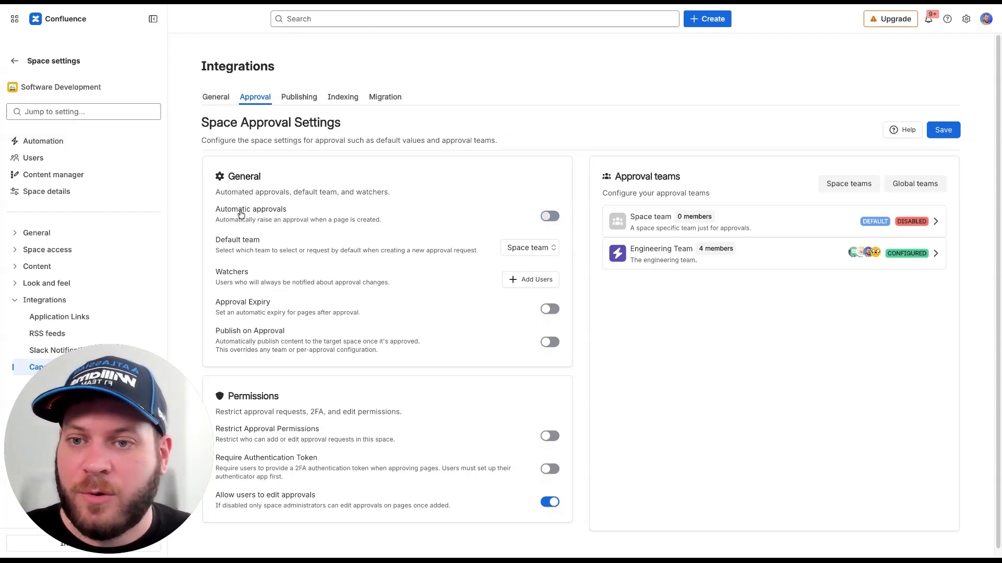
left_click(276, 217)
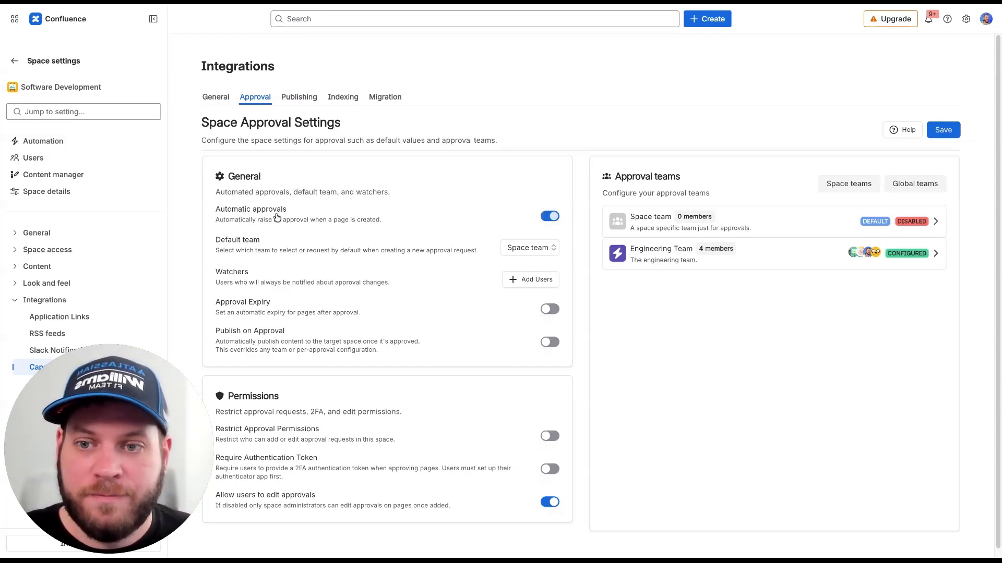
left_click(245, 241)
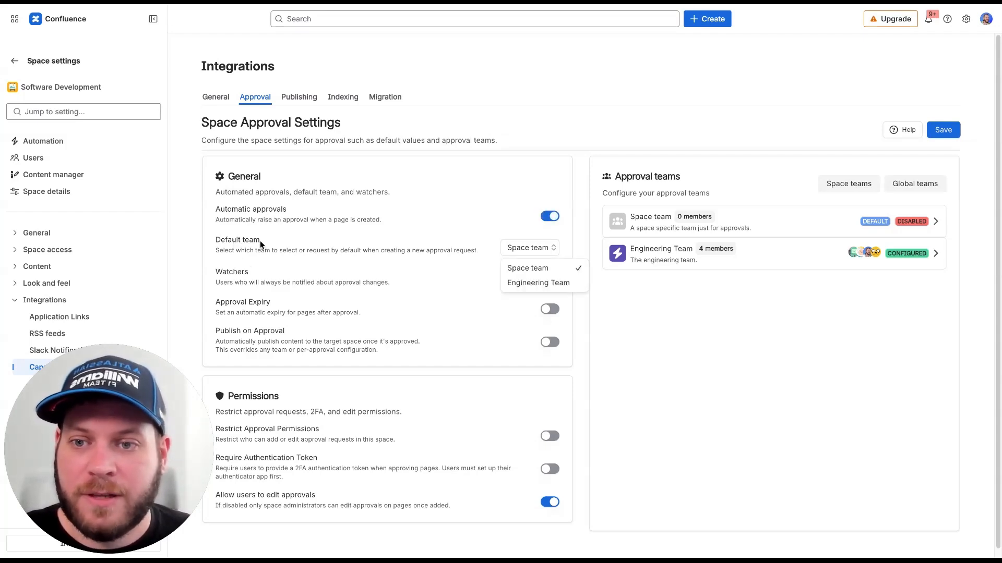
left_click(563, 284)
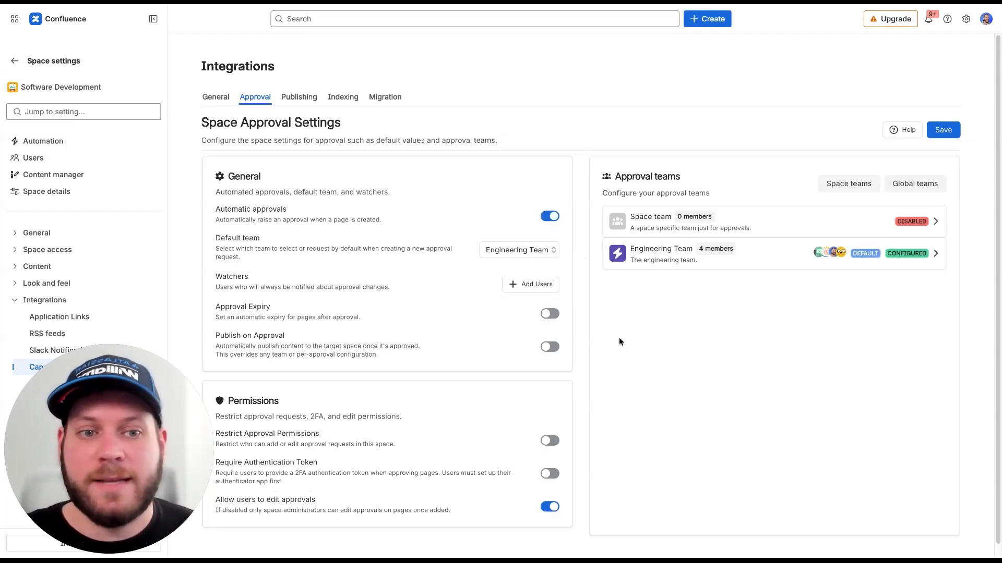
left_click(954, 128)
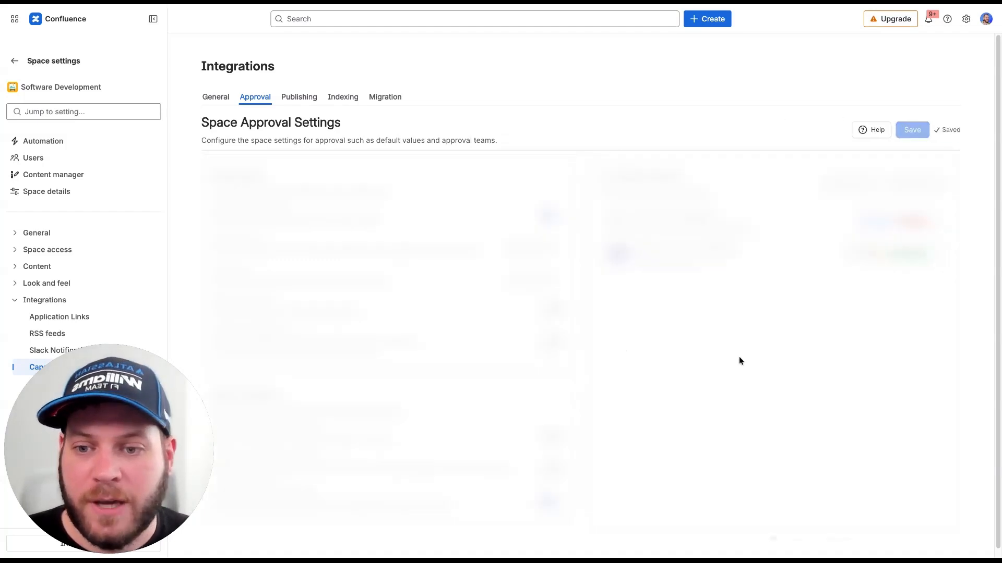
Return to the space content, create a page titled New Page 2 and publish it.
left_click(14, 61)
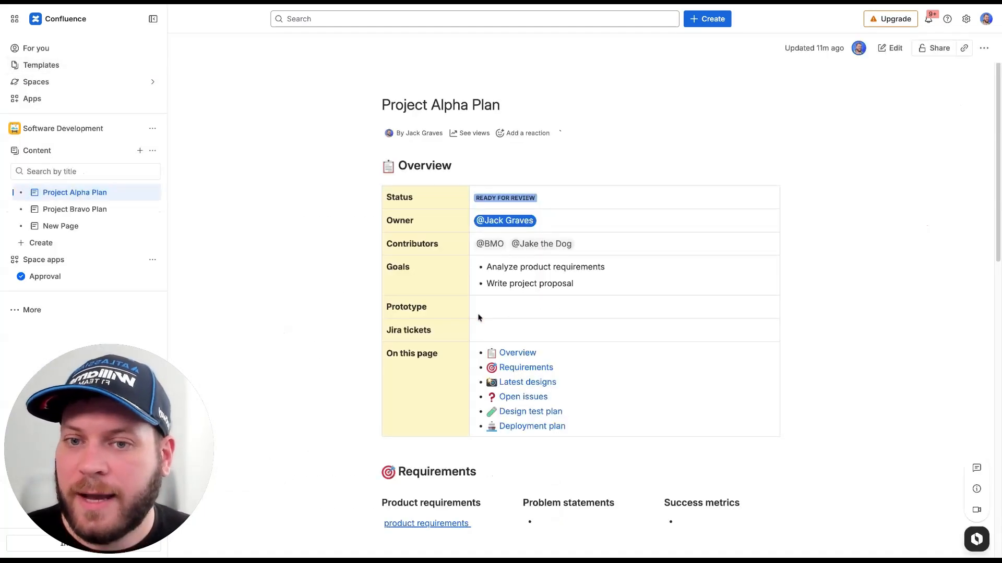
left_click(56, 244)
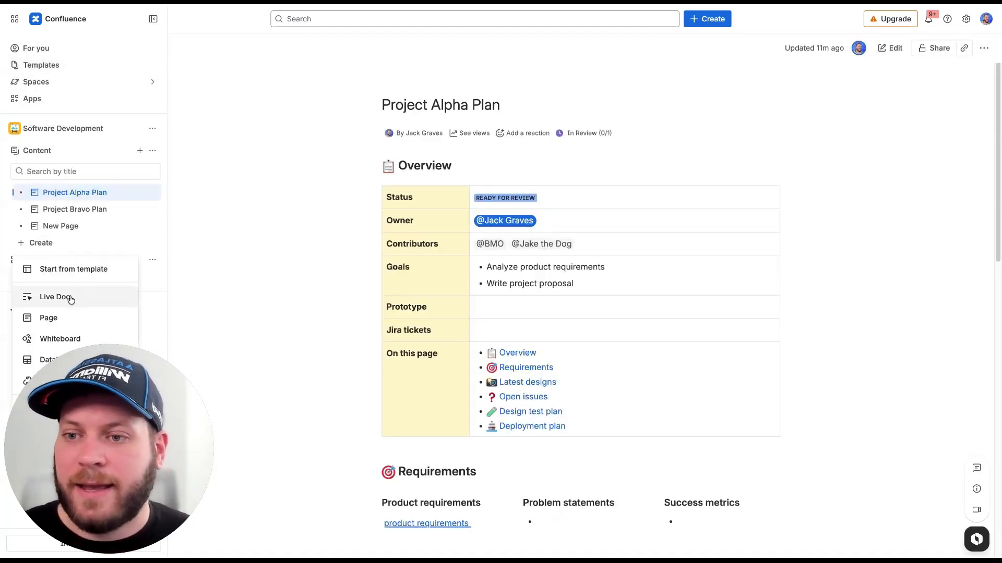
left_click(65, 317)
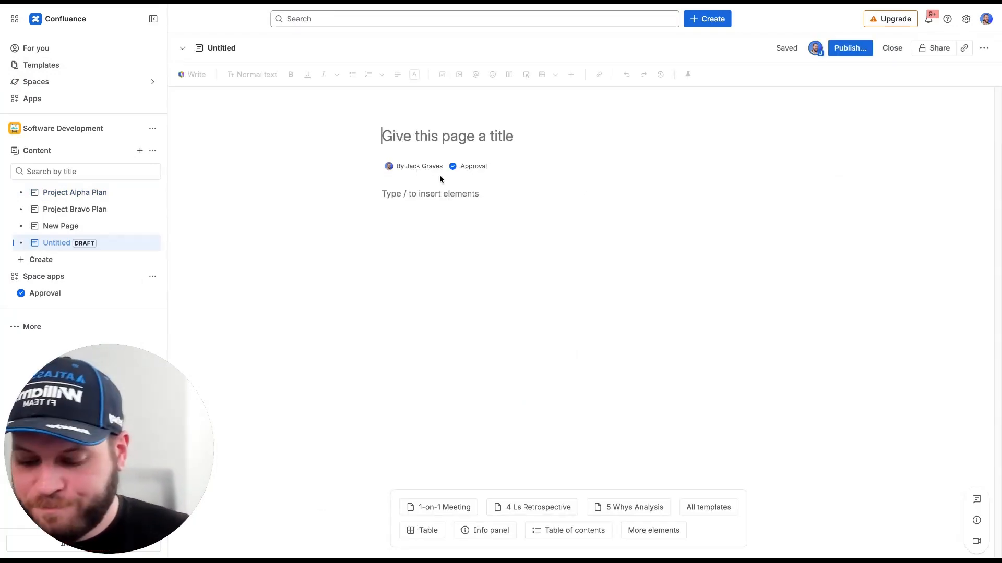
type("New Page 2")
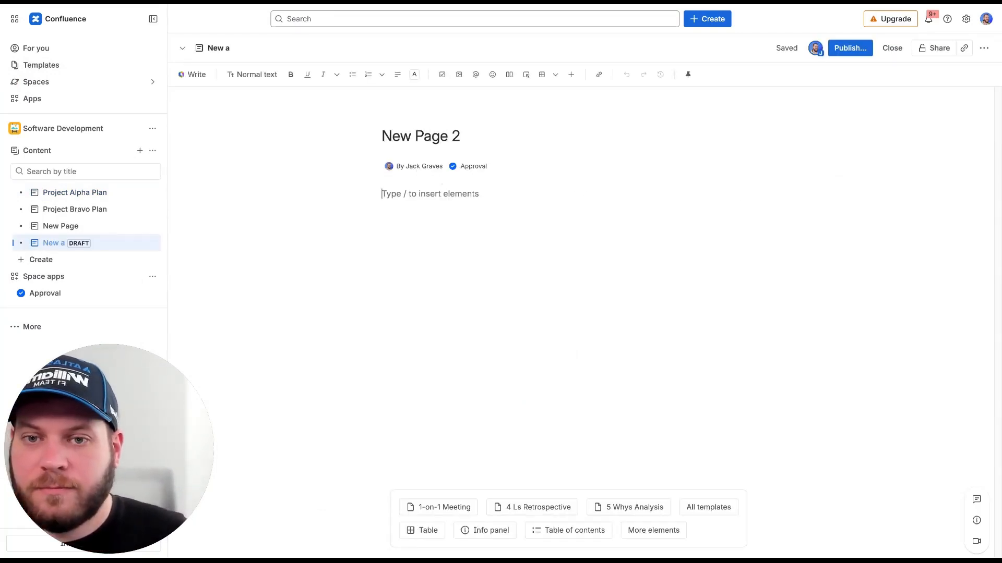
left_click(867, 48)
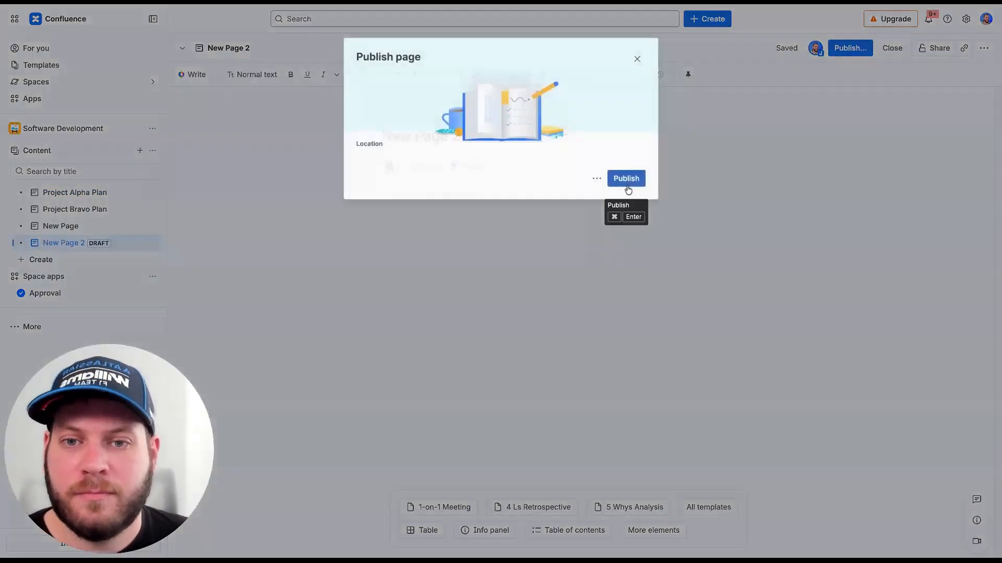
left_click(626, 193)
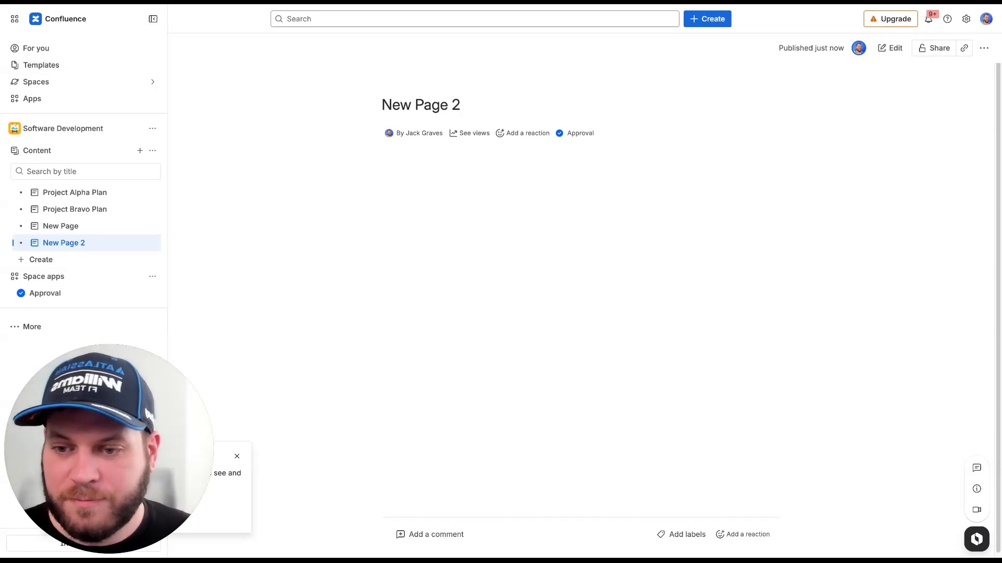
Reload New Page 2 and approve its automatically raised approval request.
key("super+r")
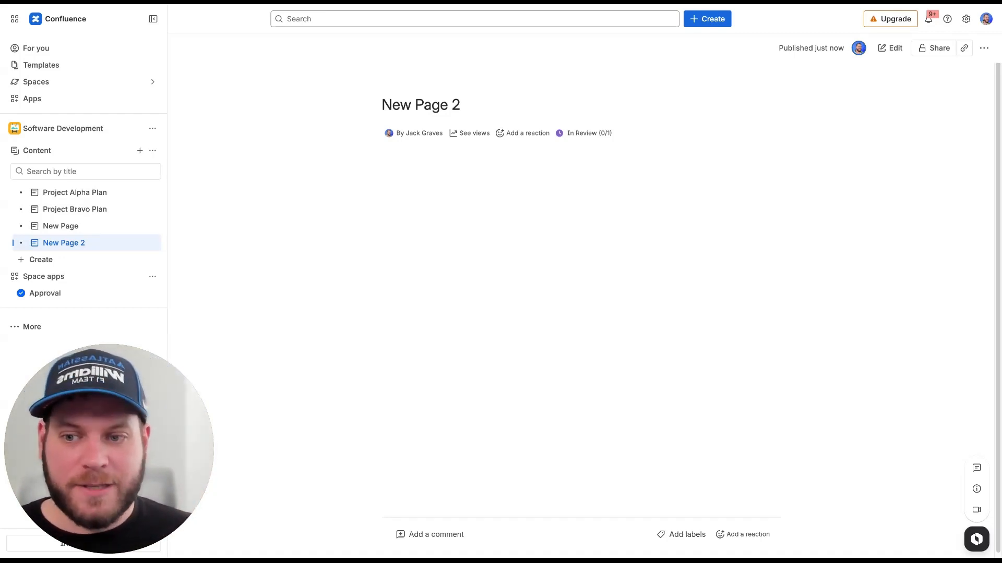
left_click(600, 133)
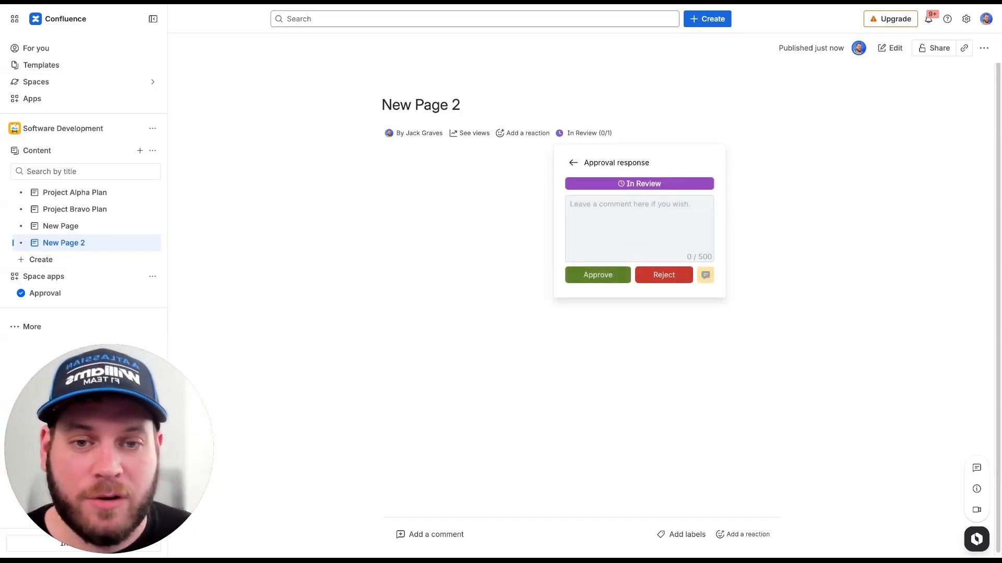
left_click(574, 163)
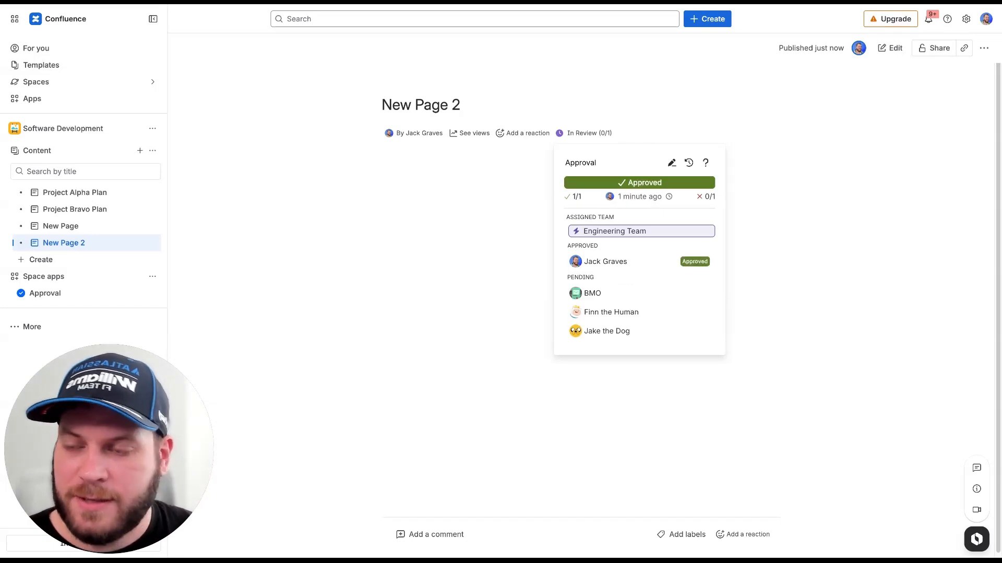
Examine the Overview chart on the space's approval dashboard, and view the global approval dashboard from the home page.
left_click(315, 259)
left_click(99, 292)
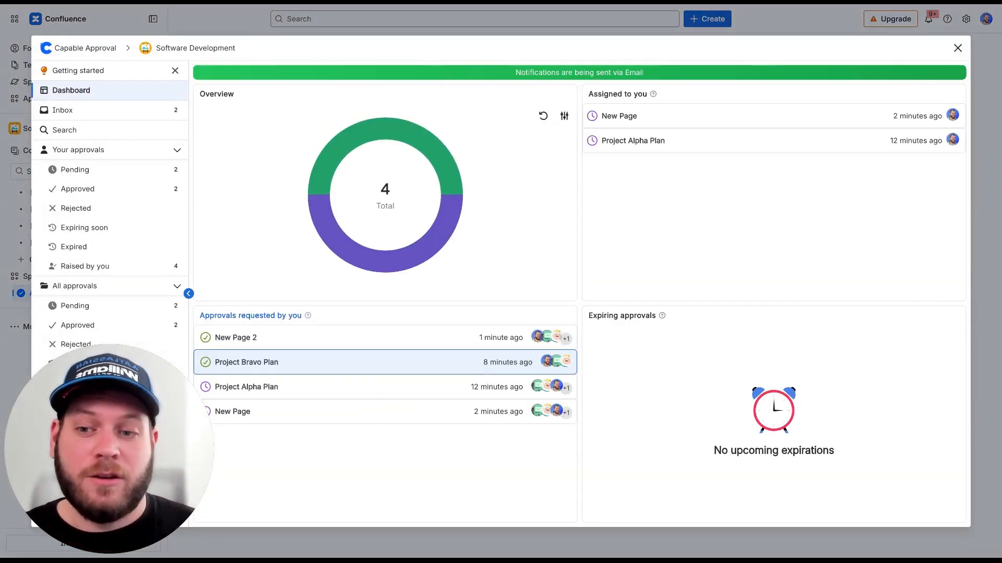
mouse_move(452, 187)
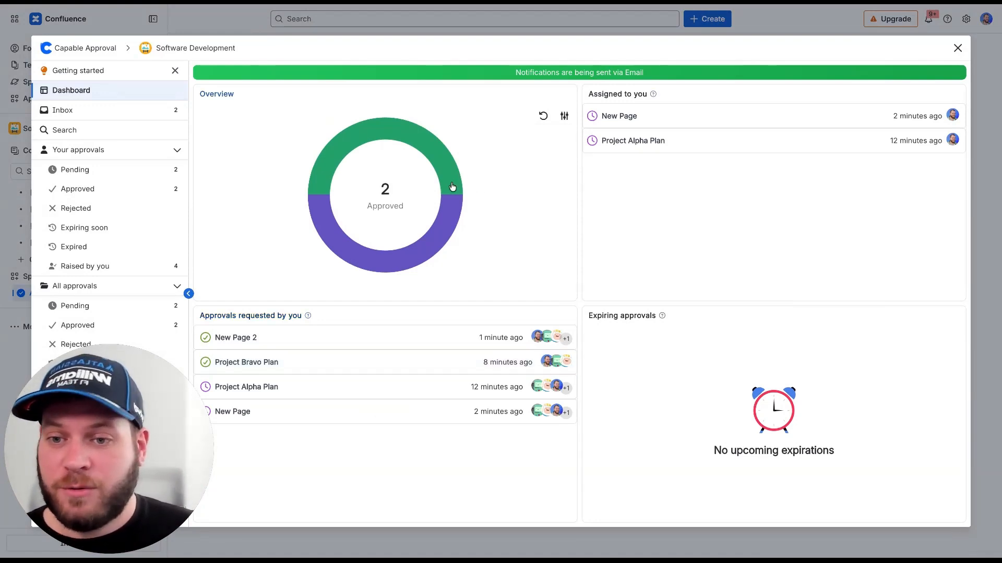
mouse_move(453, 208)
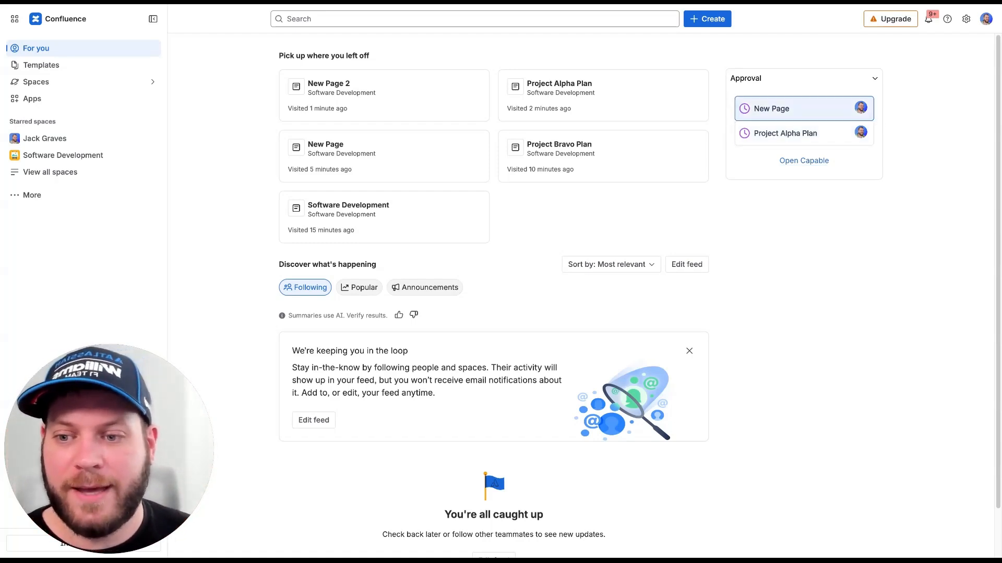
left_click(798, 161)
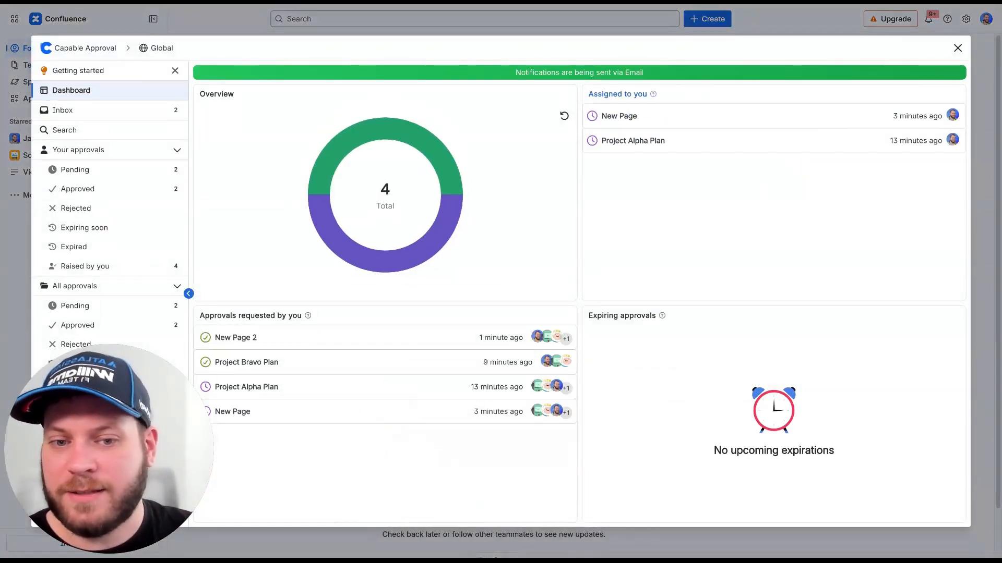
left_click(958, 48)
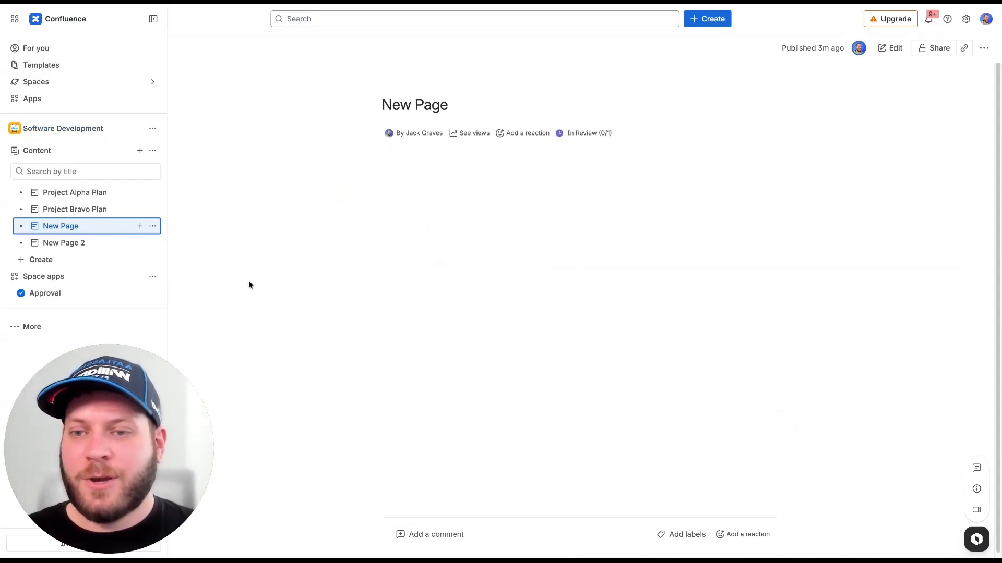
Examine the approval status and reviewers at the end of Project Bravo Plan, and open the Software Development space's home page.
left_click(102, 208)
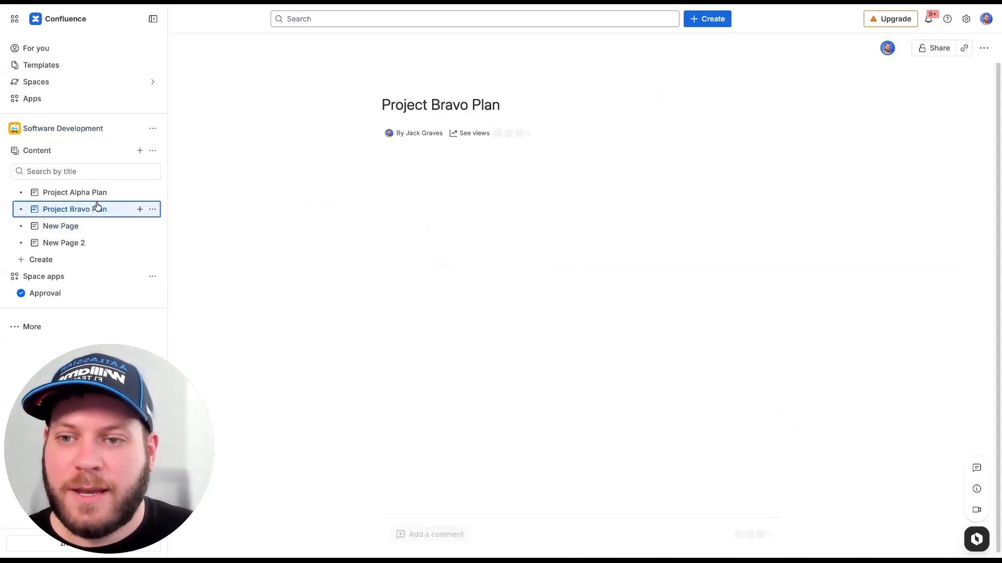
mouse_move(104, 201)
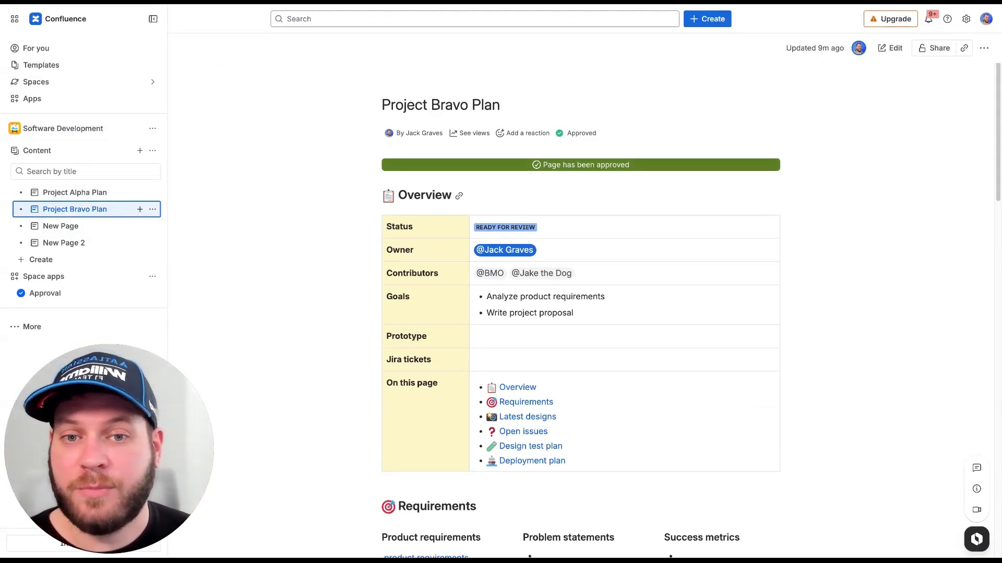
scroll(999, 102, "down", 15)
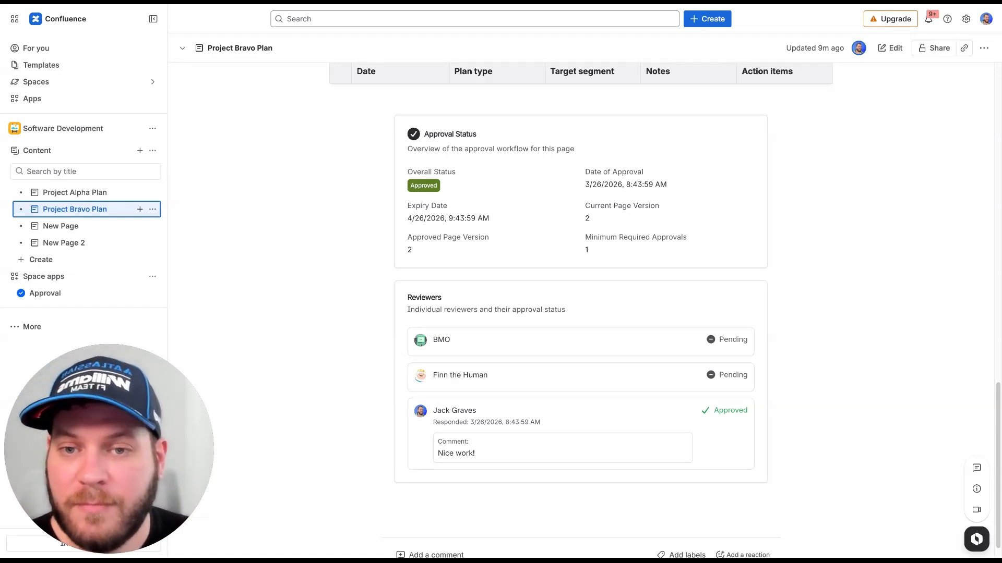
left_click(269, 294)
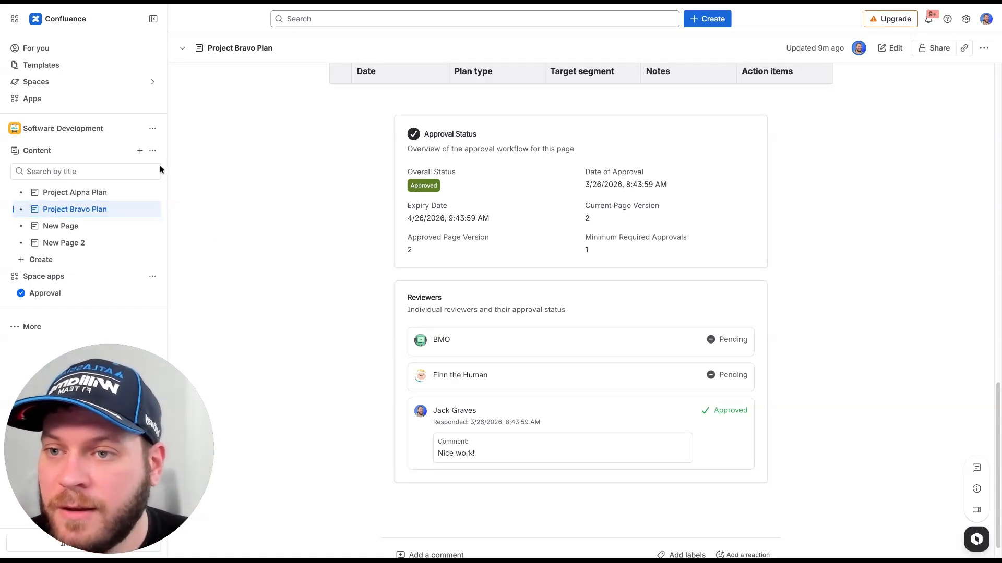
left_click(89, 134)
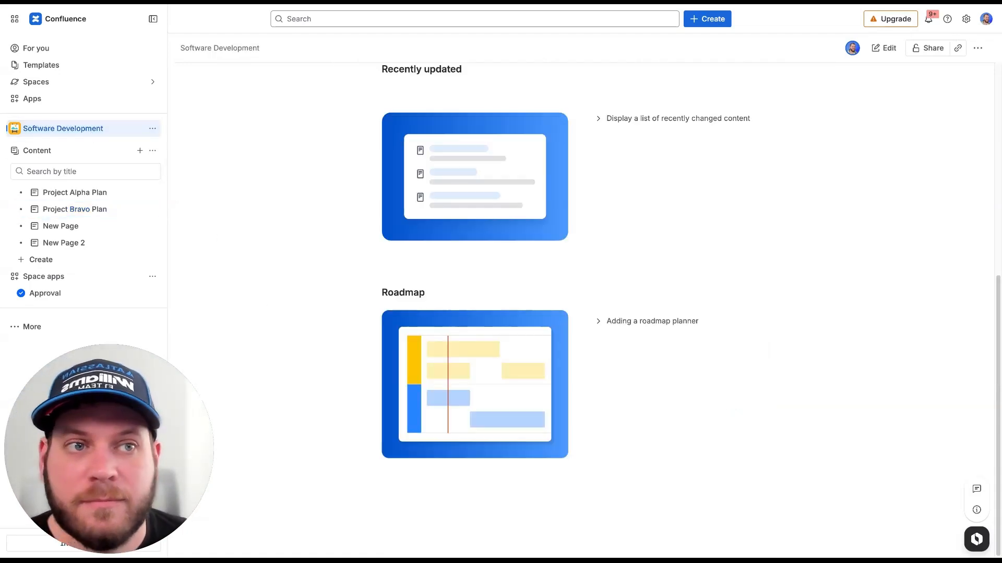